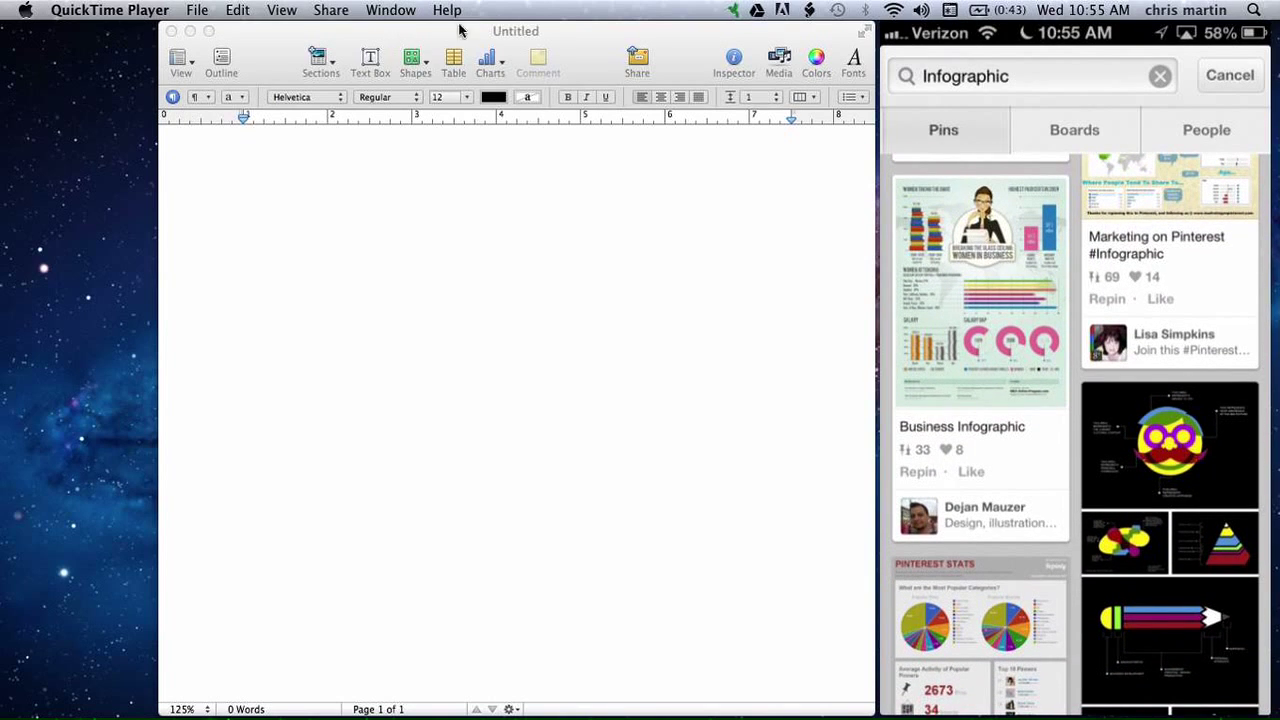
Step: Insert a rounded rectangle shape into the blank document
click(516, 32)
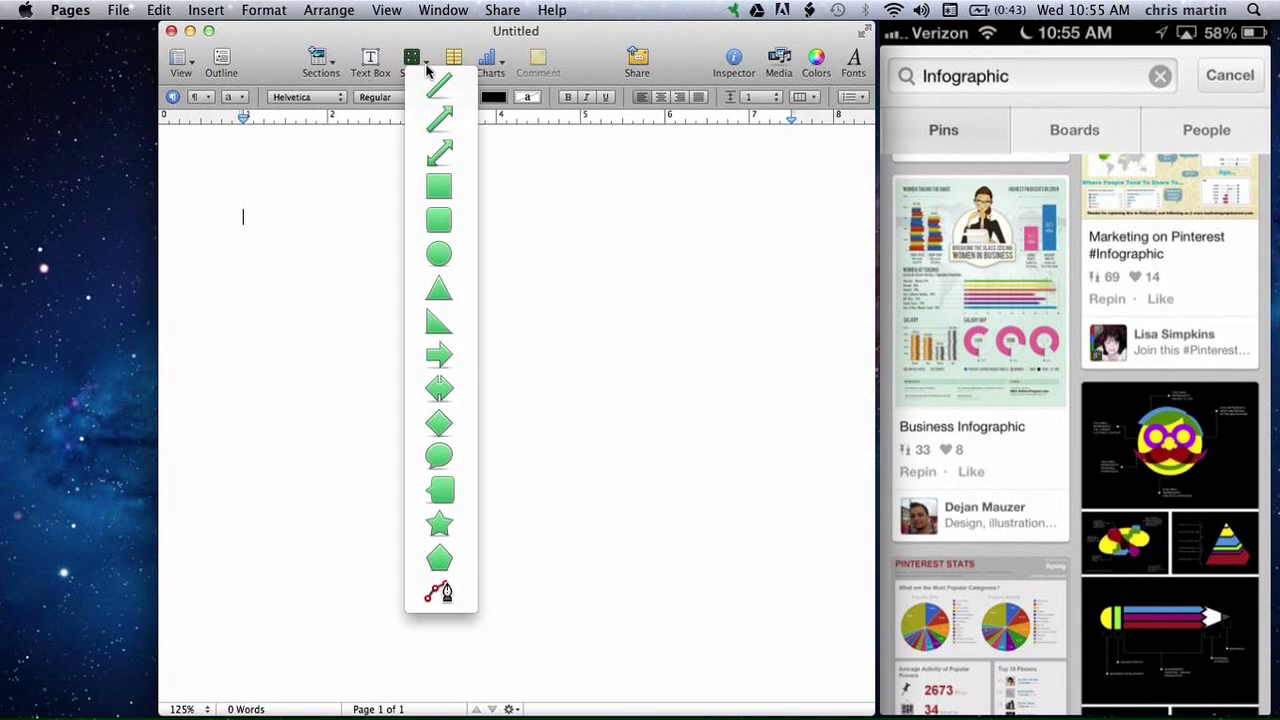
click(424, 62)
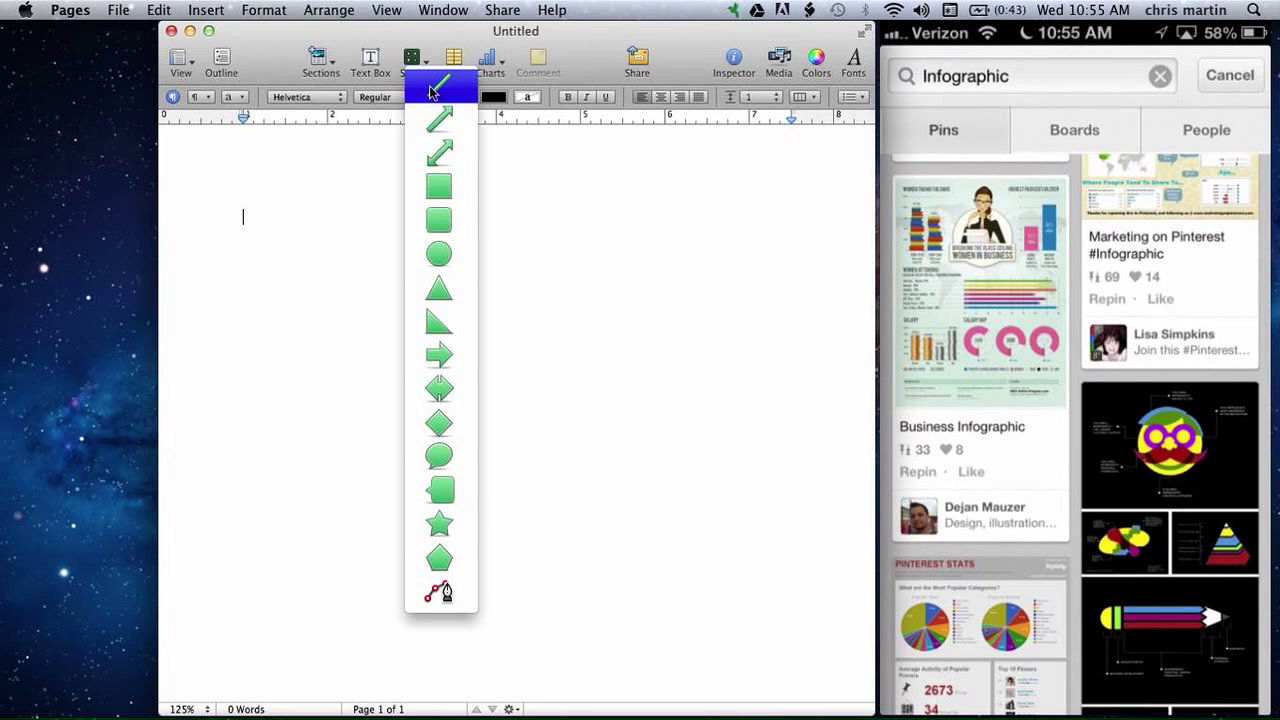
click(439, 219)
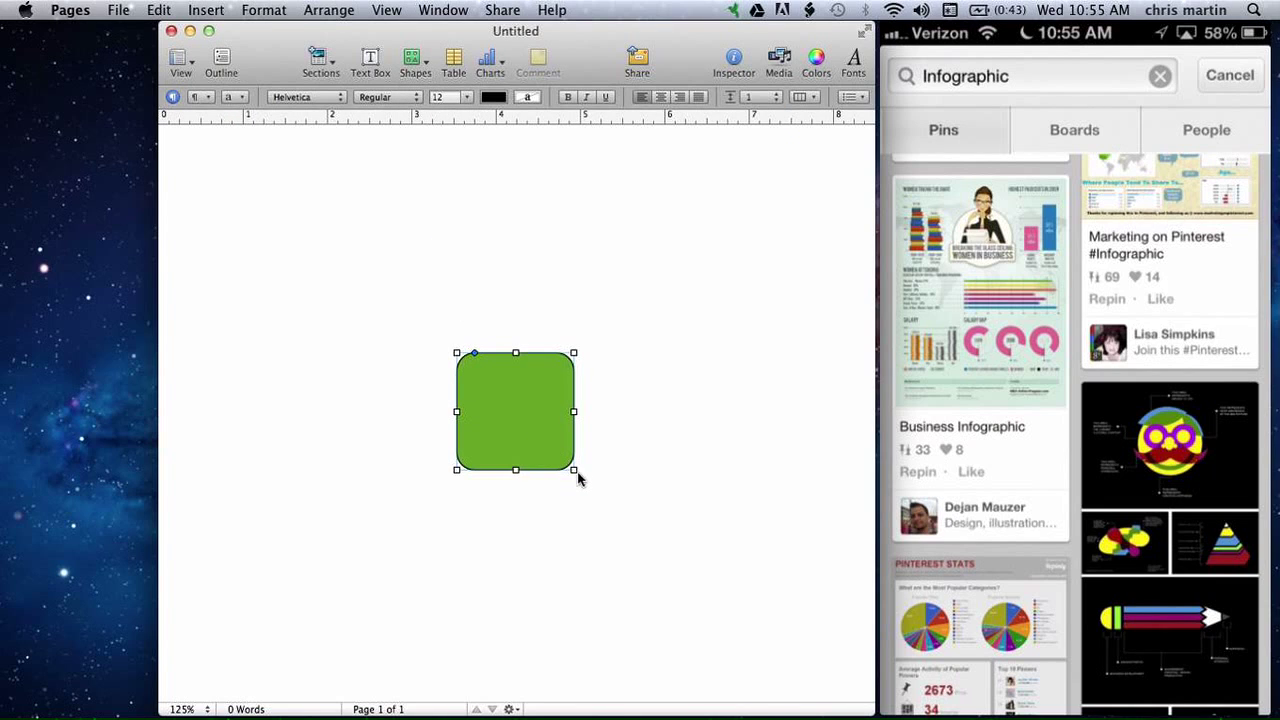
click(623, 509)
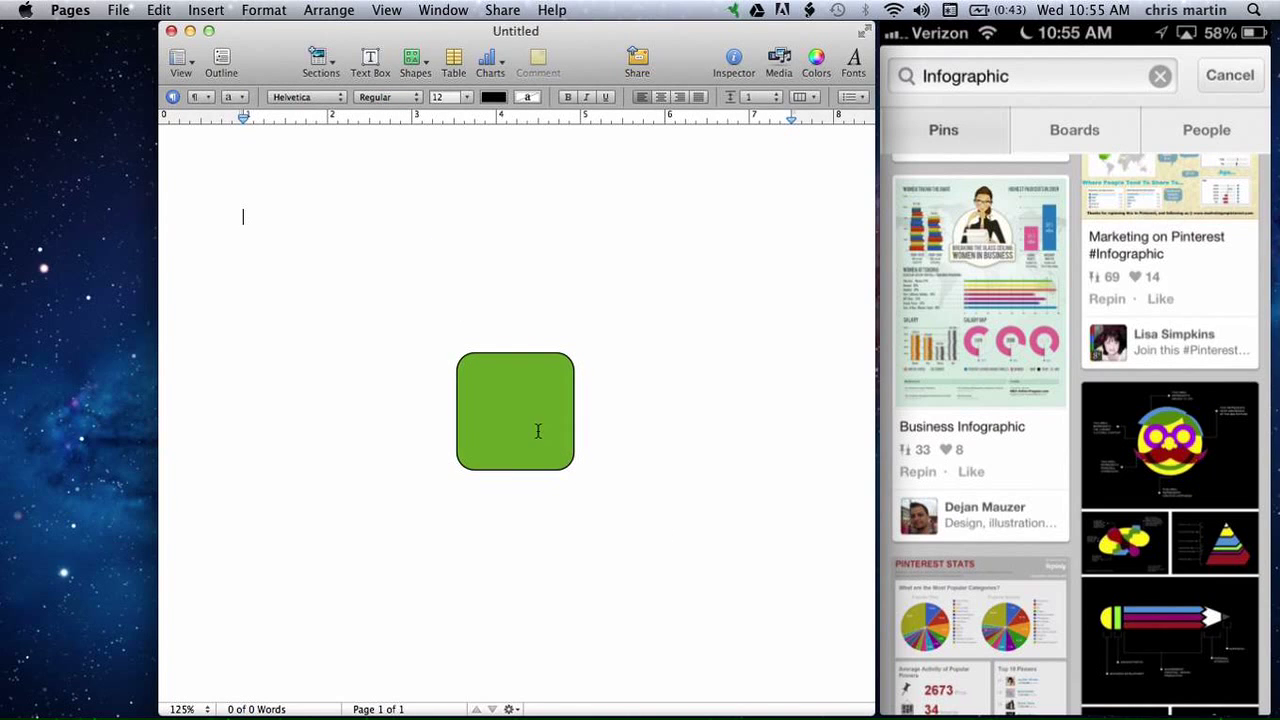
Step: Enlarge the rounded rectangle to about 2.88 by 2.68 in and shift it slightly down and left on the page
click(567, 465)
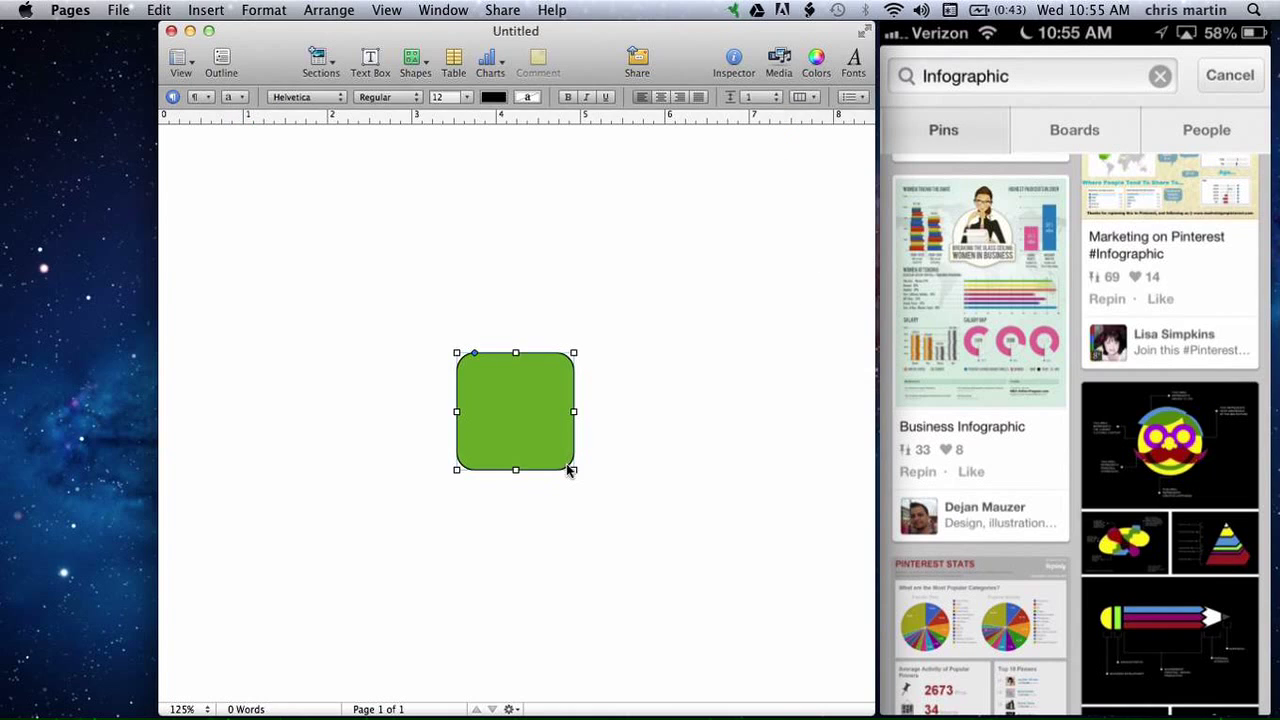
drag(575, 473, 700, 580)
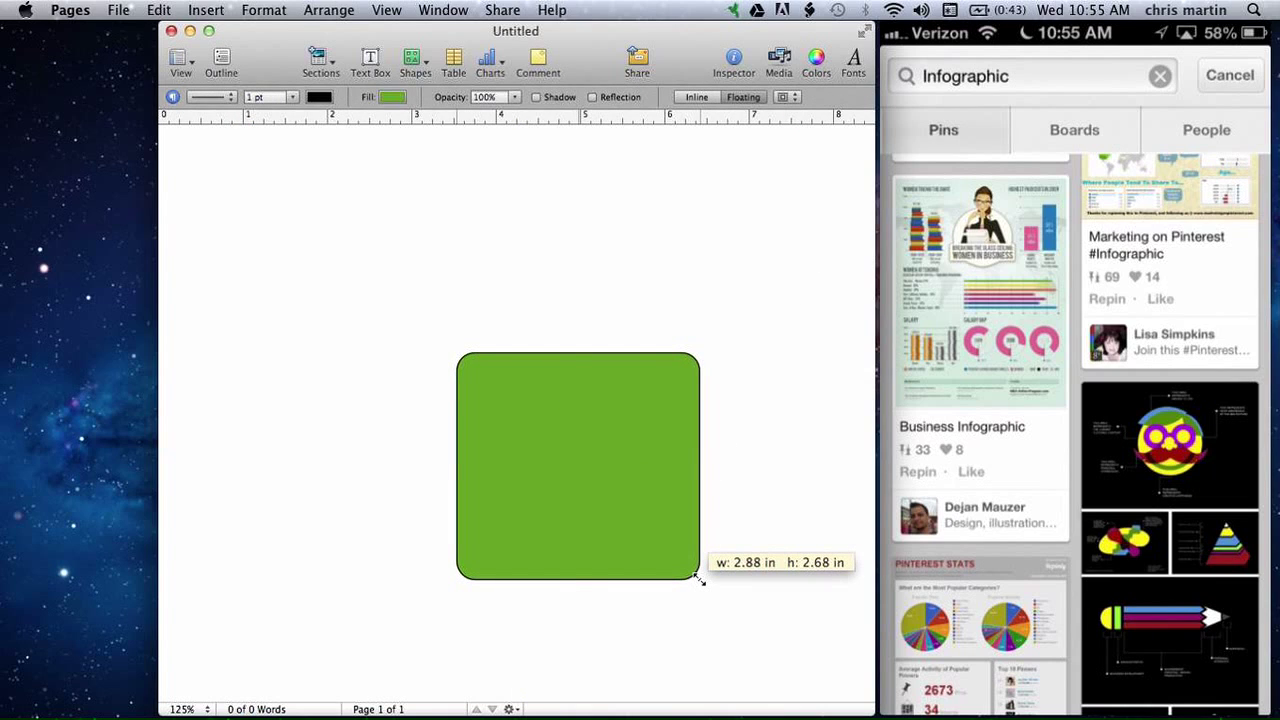
drag(610, 470, 558, 529)
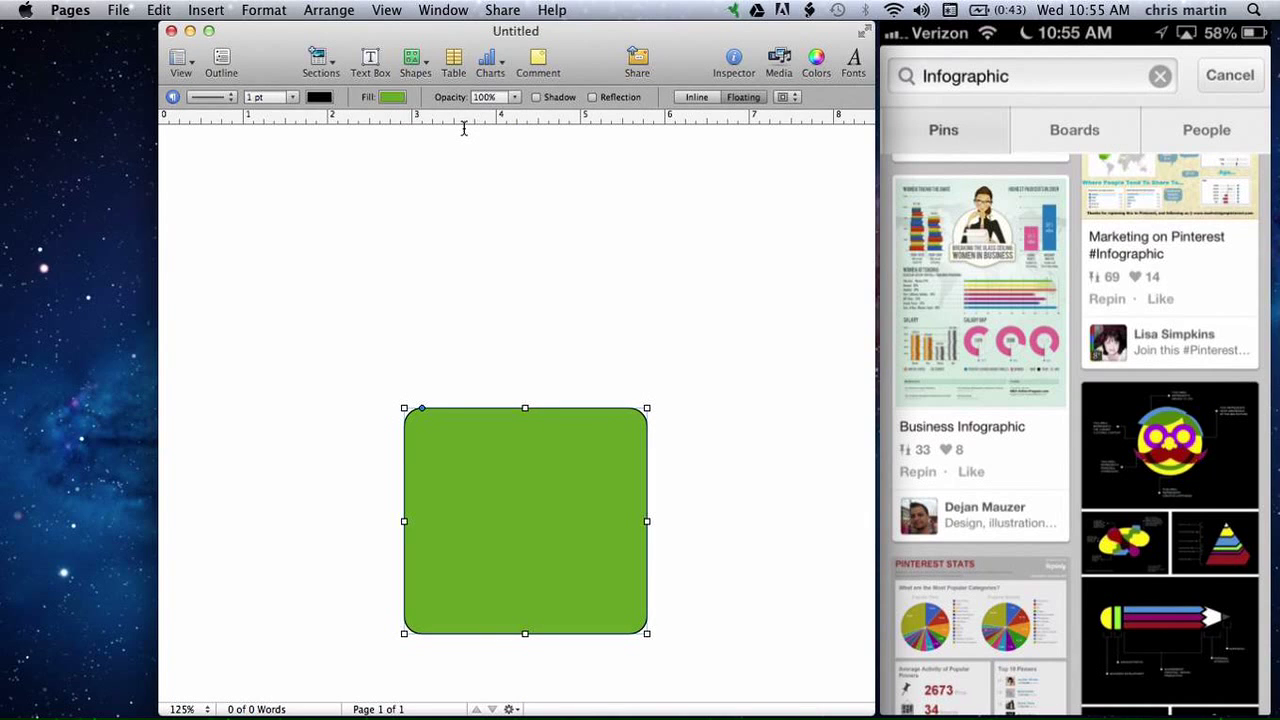
Step: Insert a triangle and size it as a roof slightly wider than the rounded rectangle, centered on its upper edge
click(425, 68)
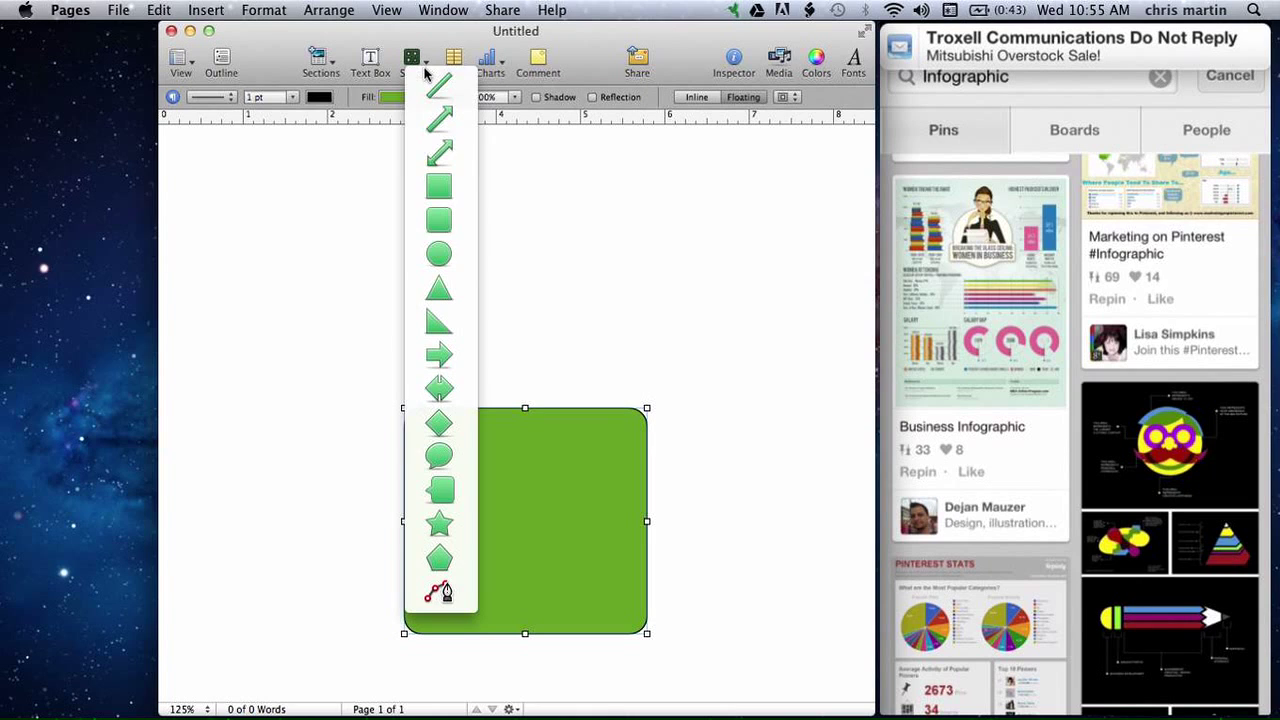
click(440, 287)
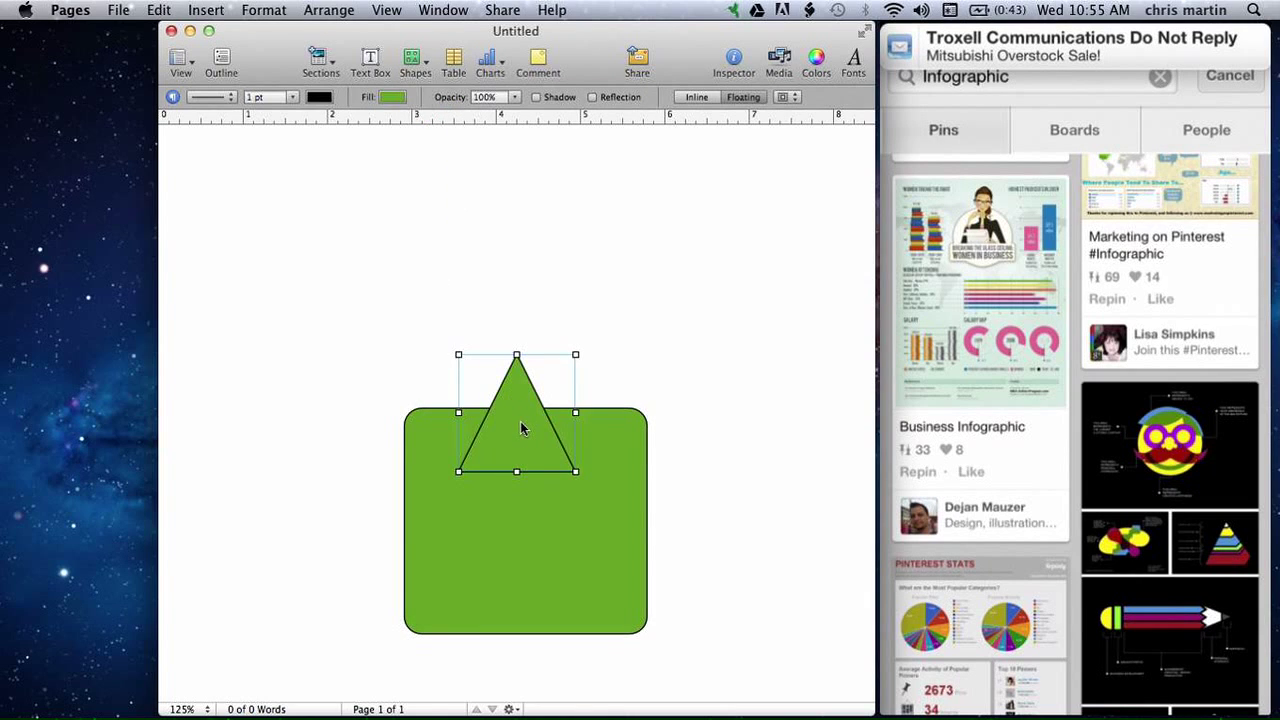
drag(520, 428, 667, 371)
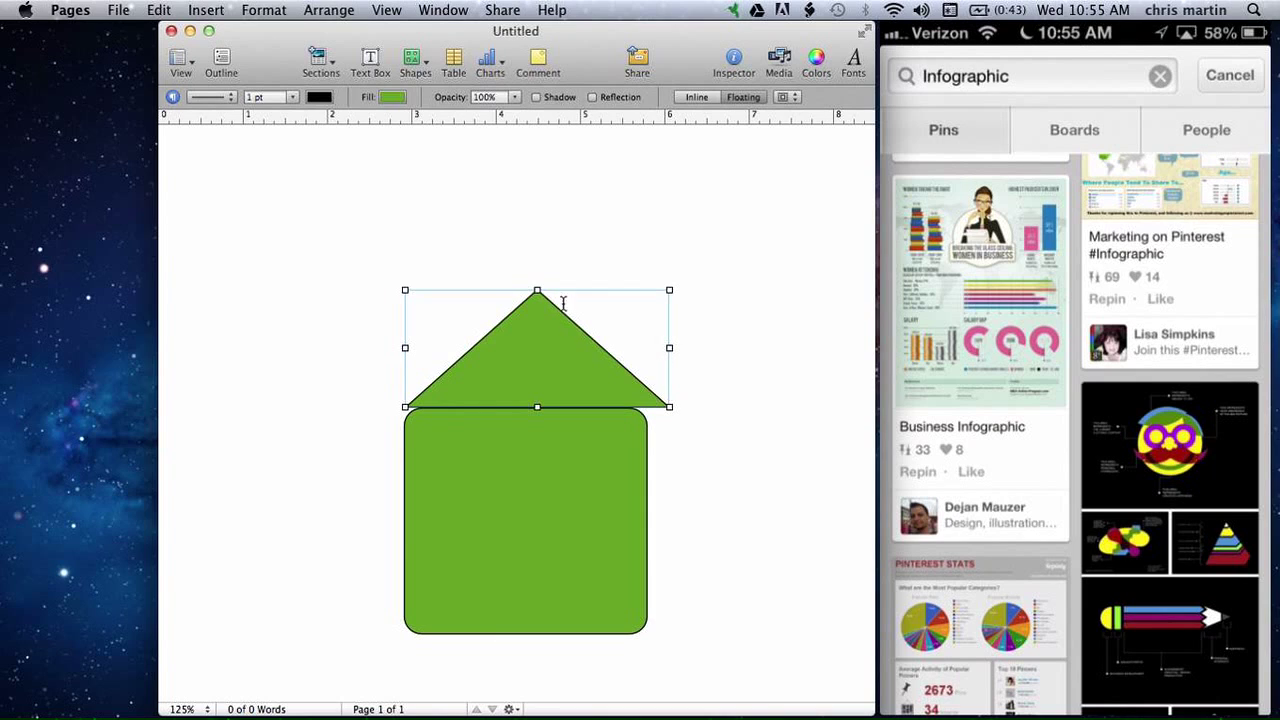
drag(537, 291, 539, 272)
drag(548, 342, 536, 352)
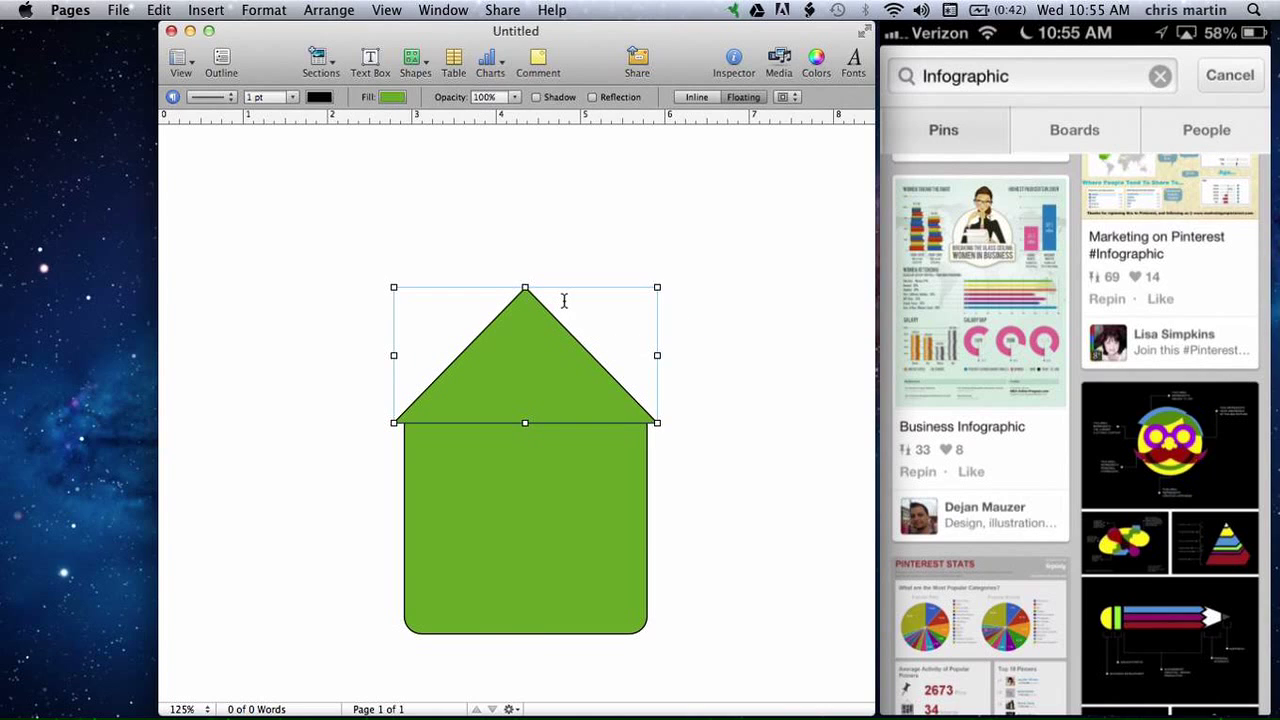
drag(659, 288, 676, 275)
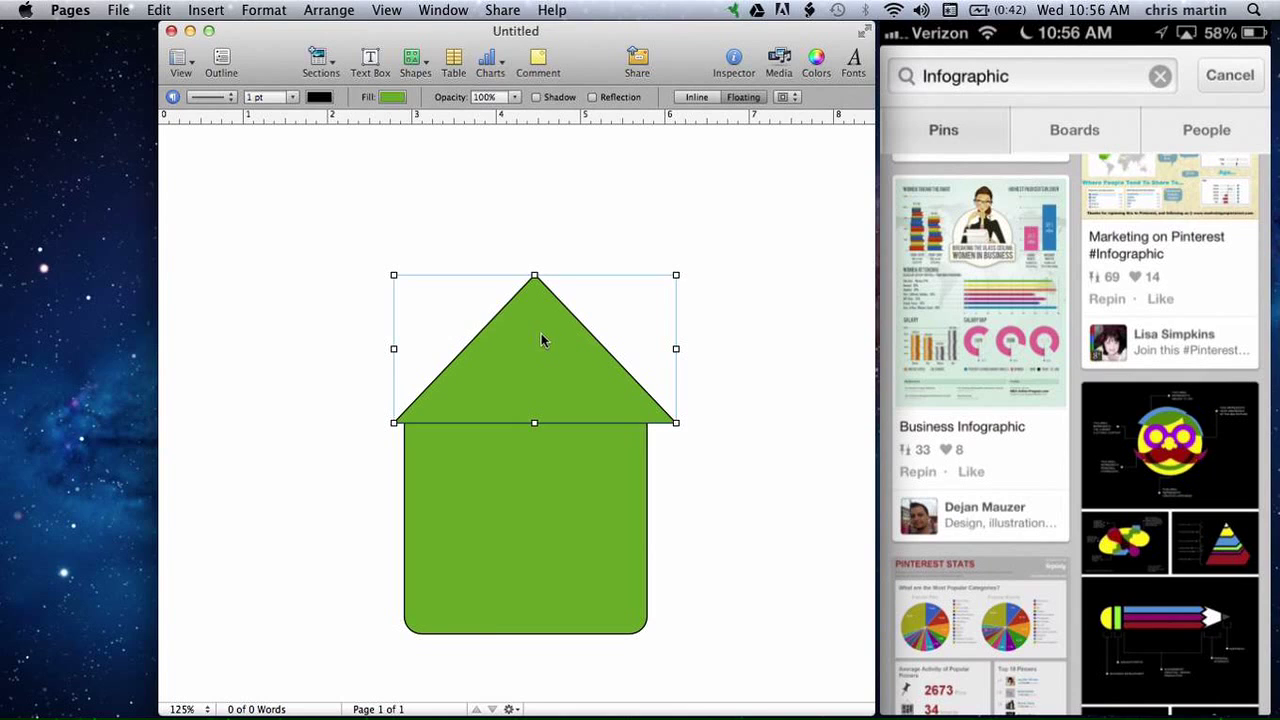
drag(540, 341, 530, 341)
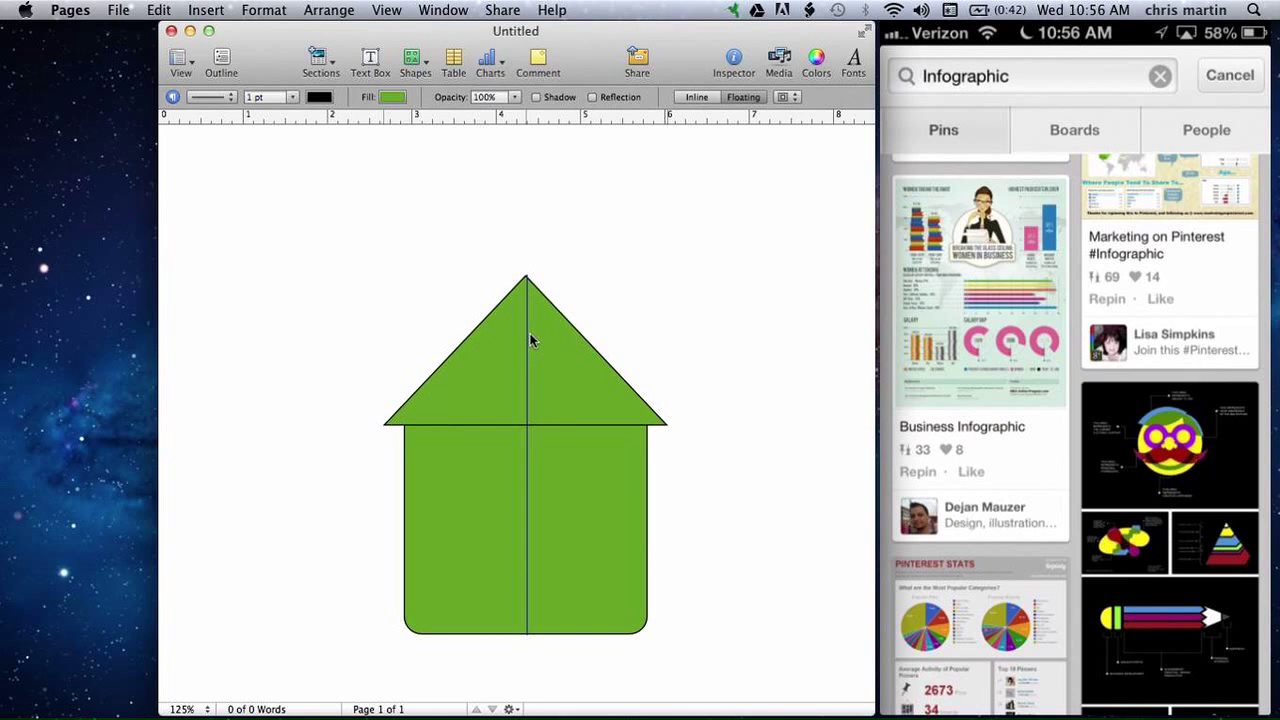
Step: Examine the document's page setup and custom paper size options, leaving them without applying changes
scroll(566, 417, down, 3)
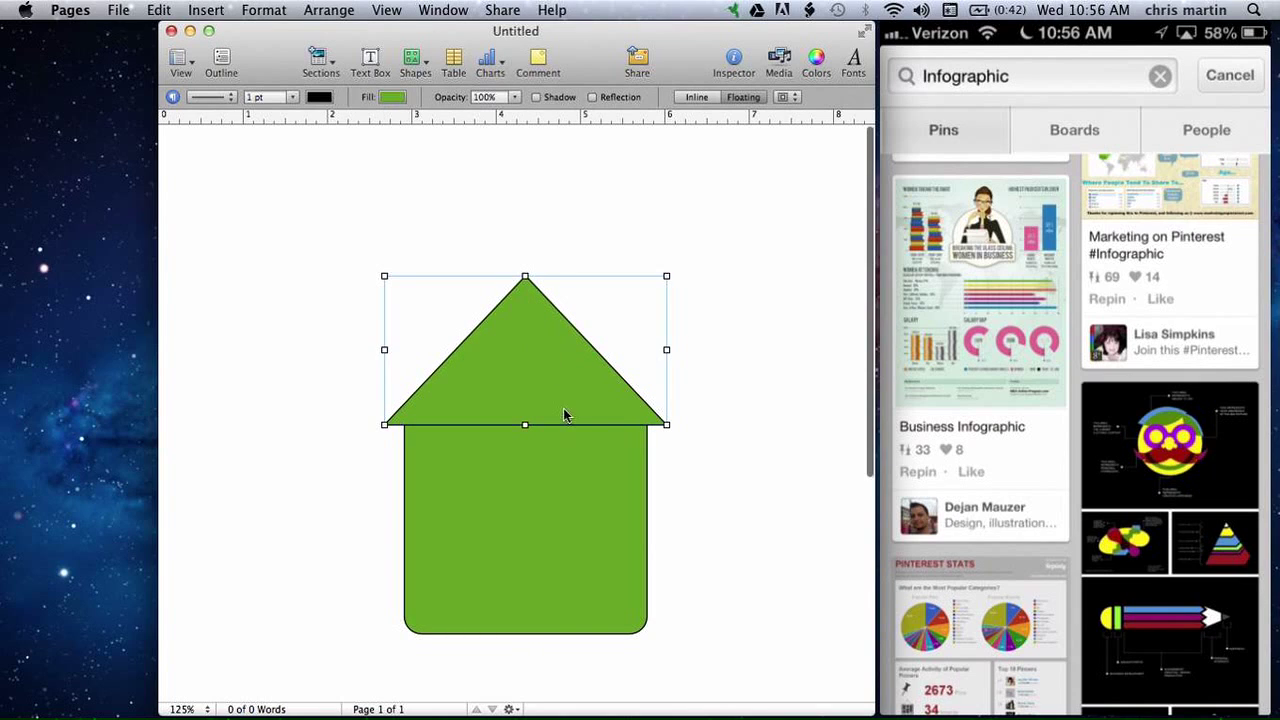
scroll(565, 415, down, 3)
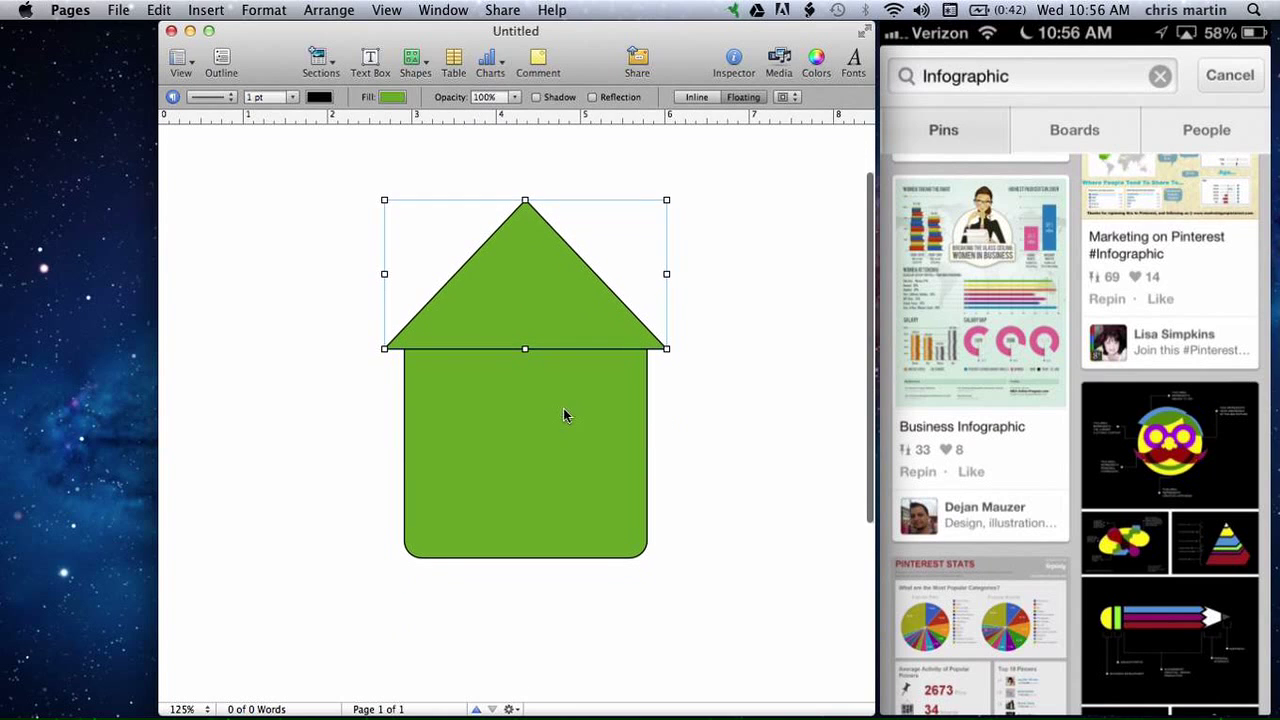
mouse_move(590, 690)
click(740, 62)
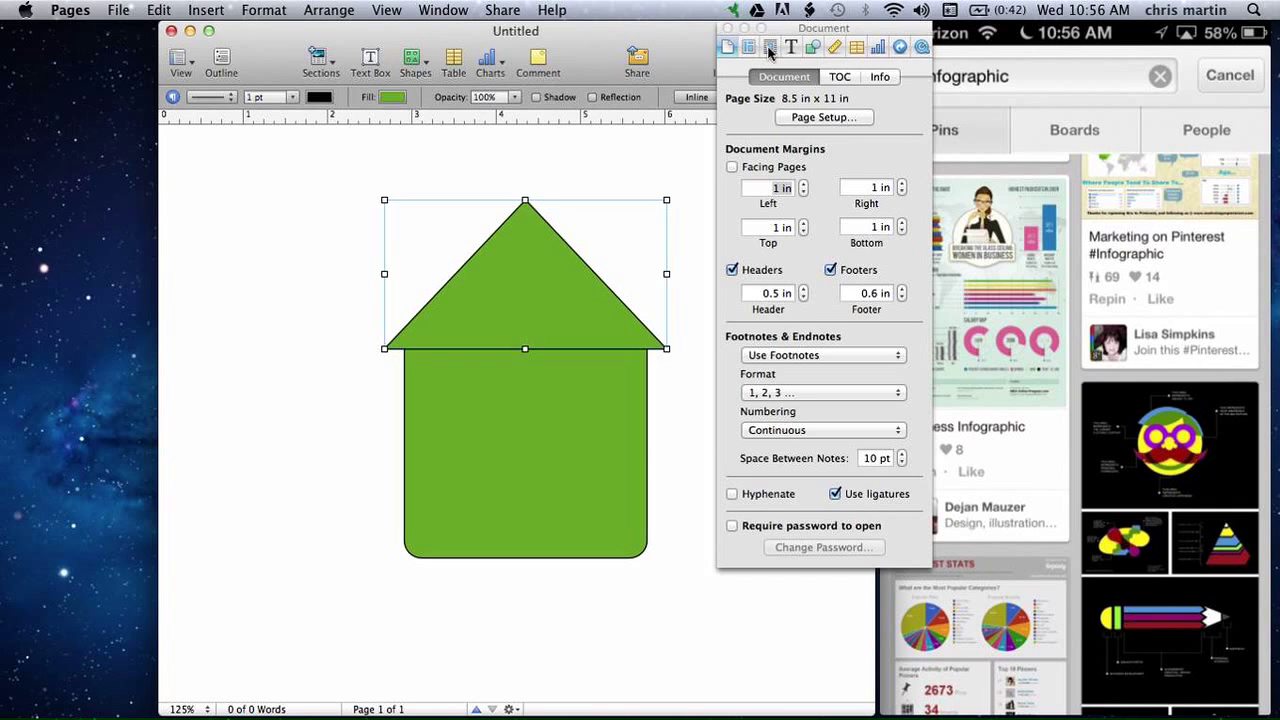
click(824, 118)
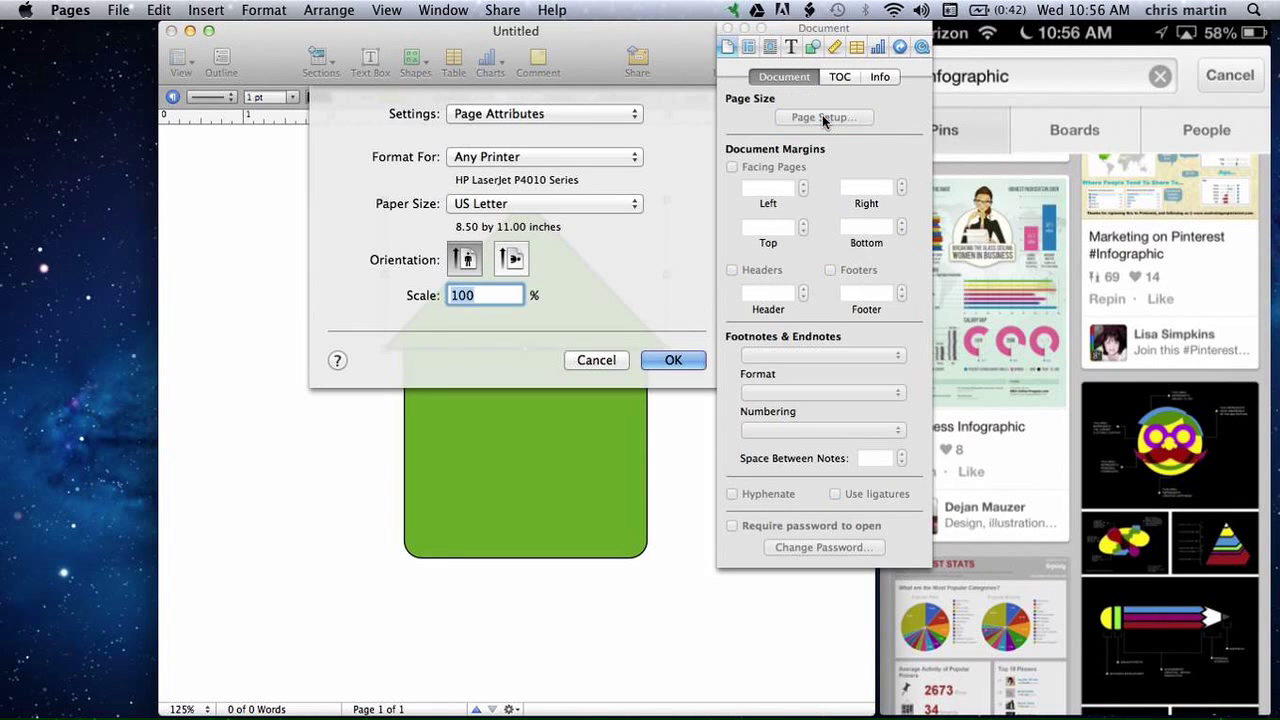
click(636, 204)
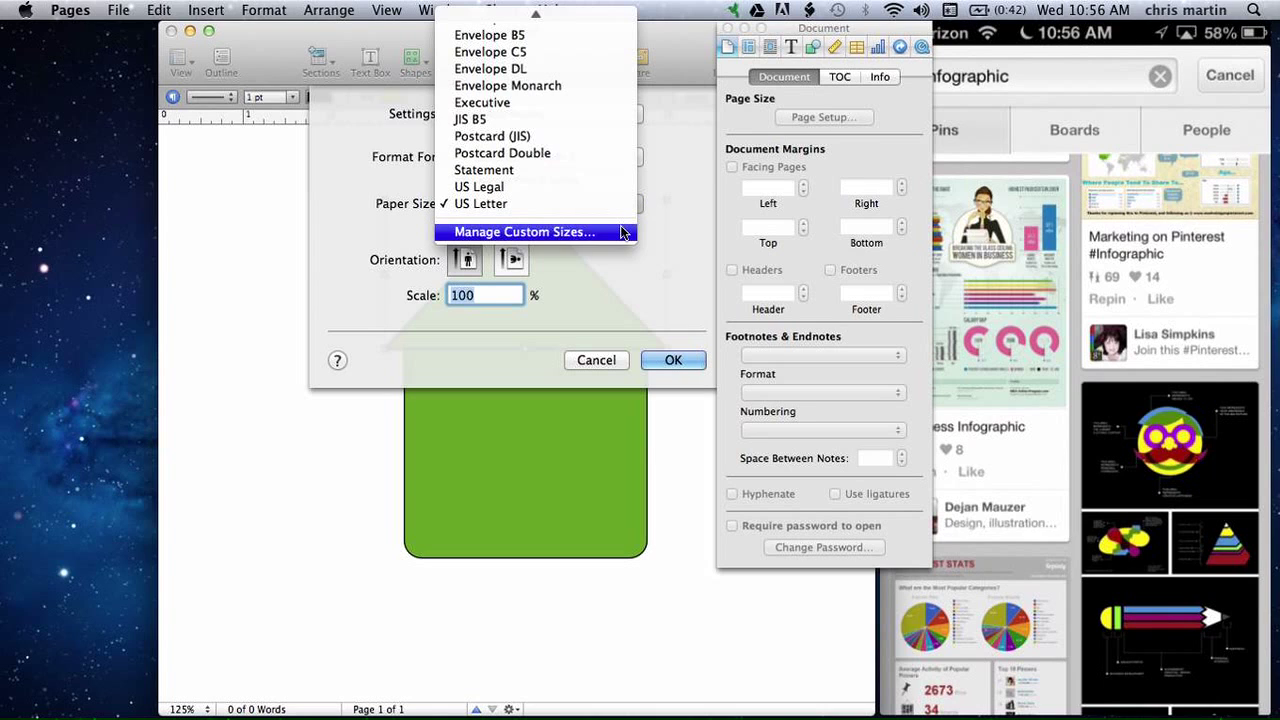
click(622, 233)
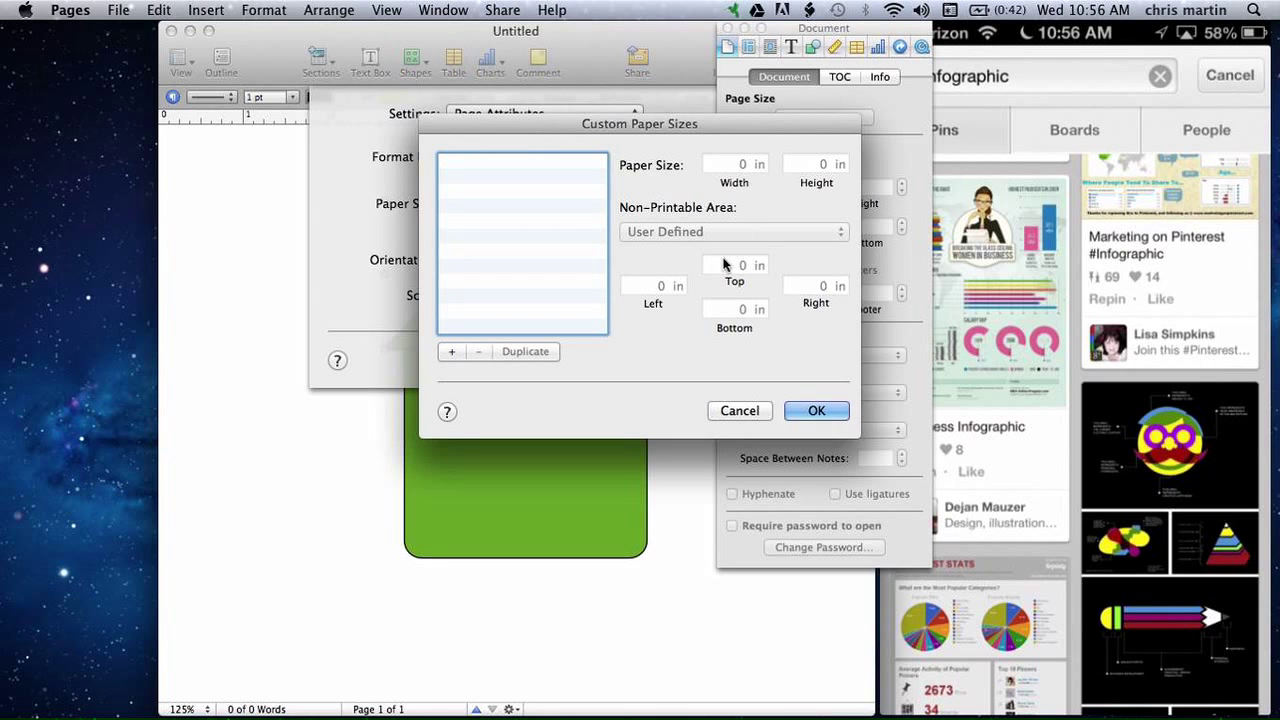
click(740, 411)
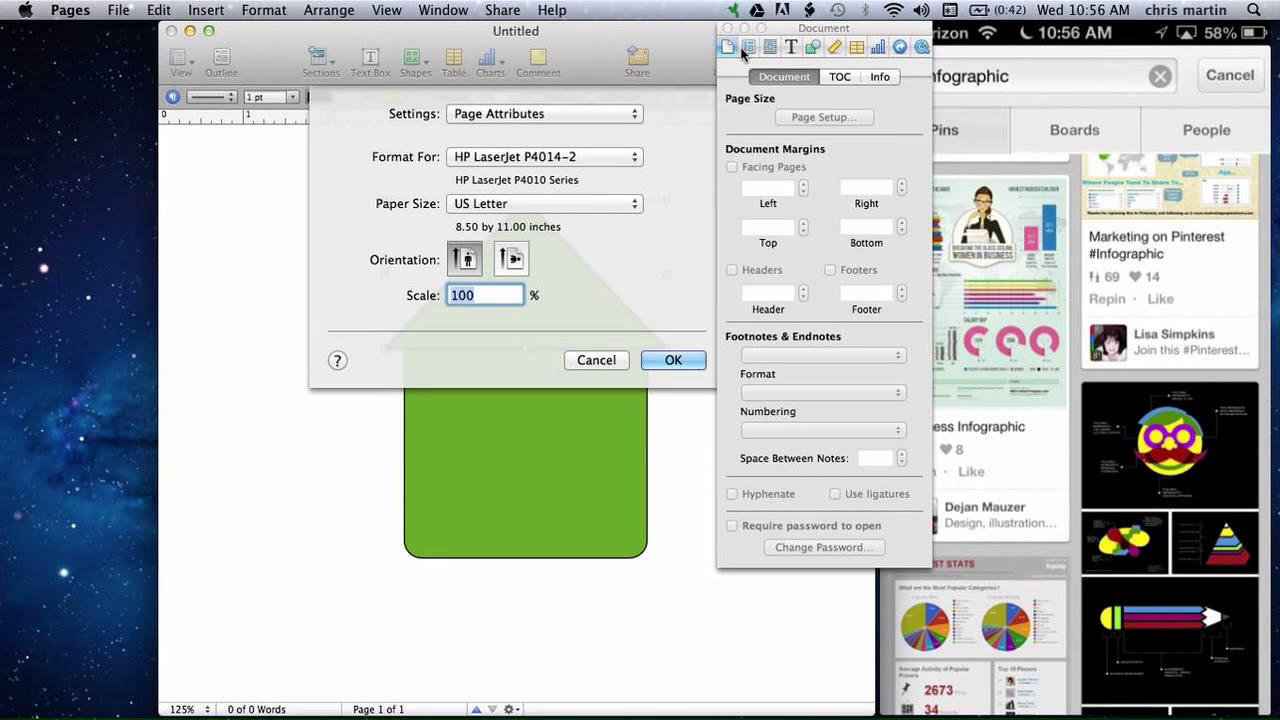
click(728, 29)
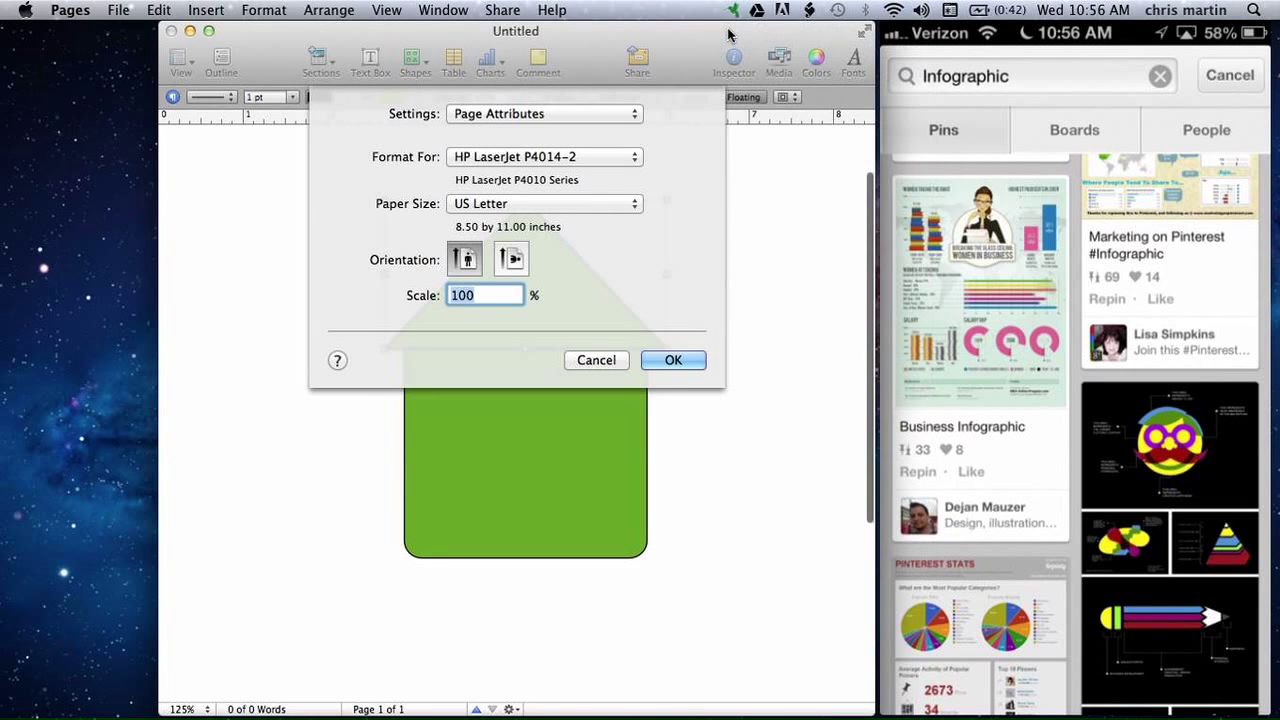
click(597, 360)
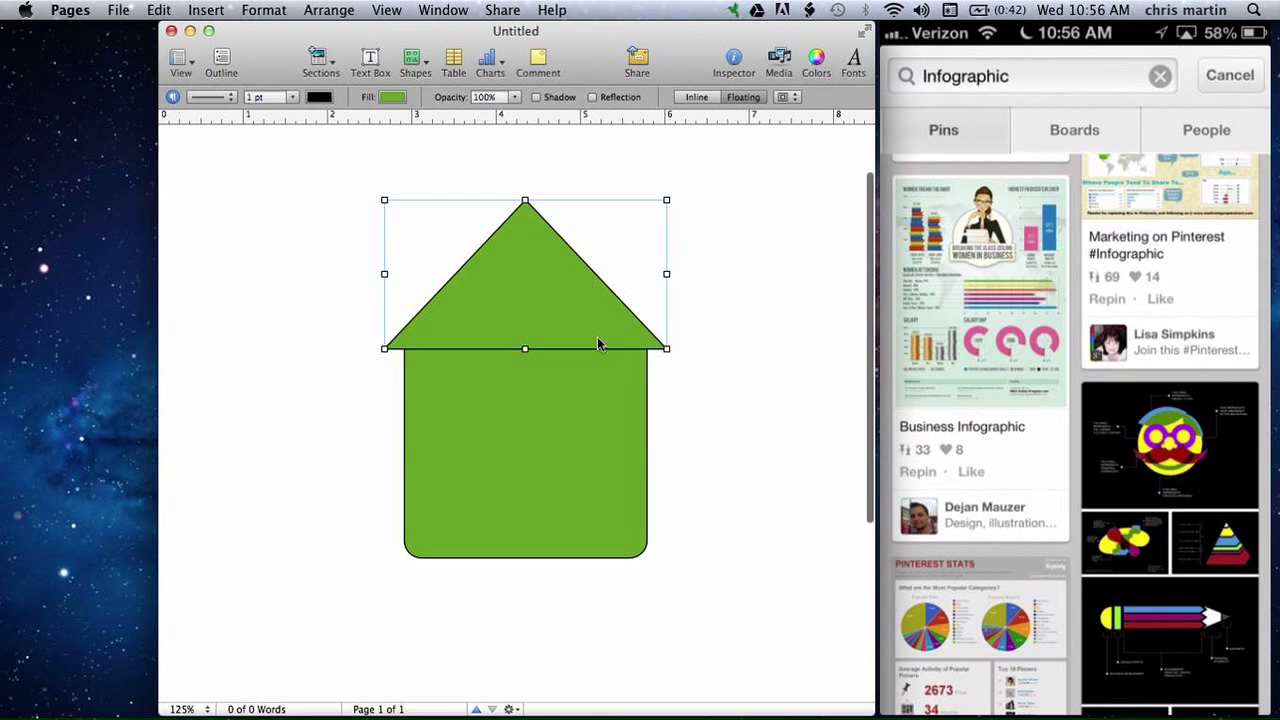
Step: Insert a circle, shrink it, and center it against the bottom edge of the house body
click(689, 289)
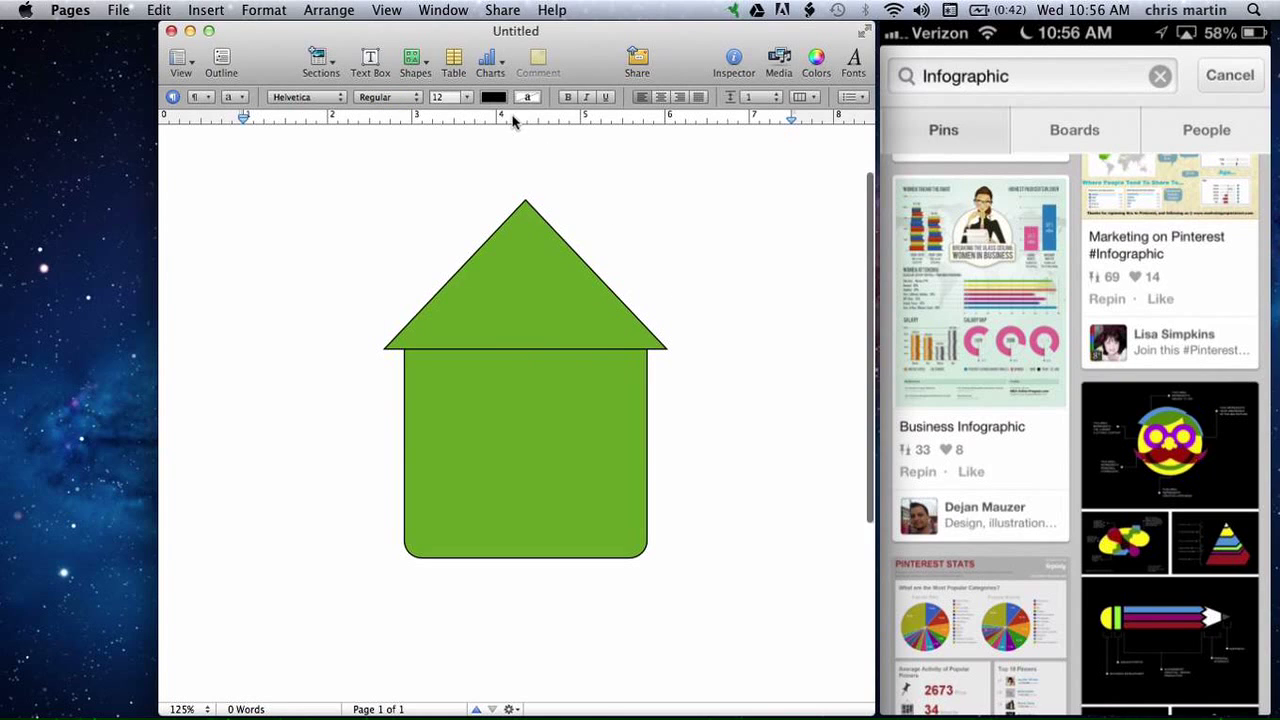
click(425, 64)
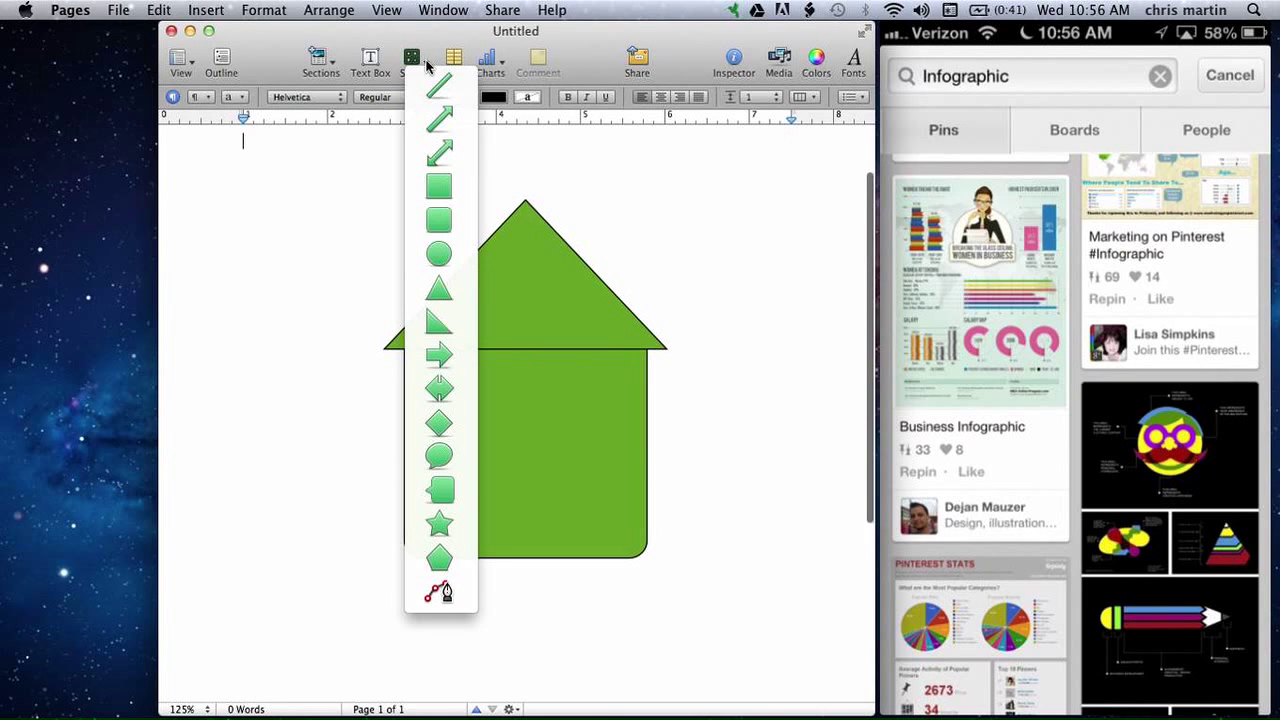
click(439, 254)
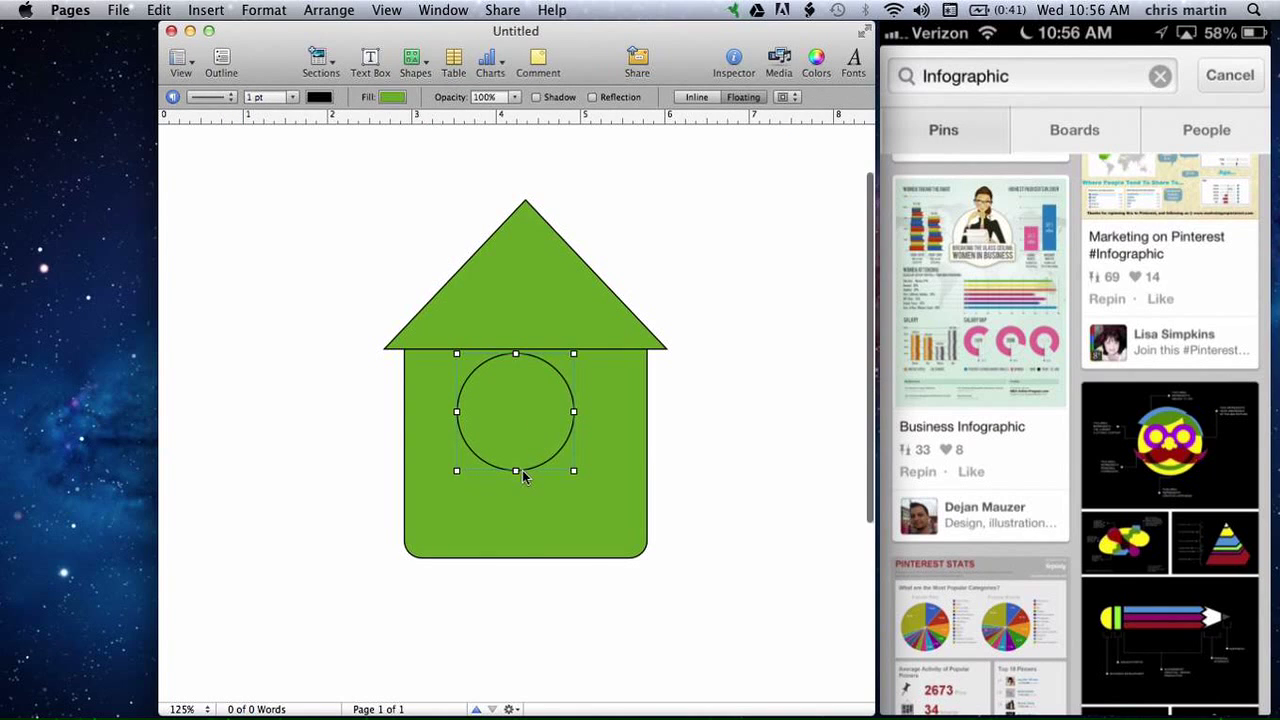
drag(522, 477, 538, 558)
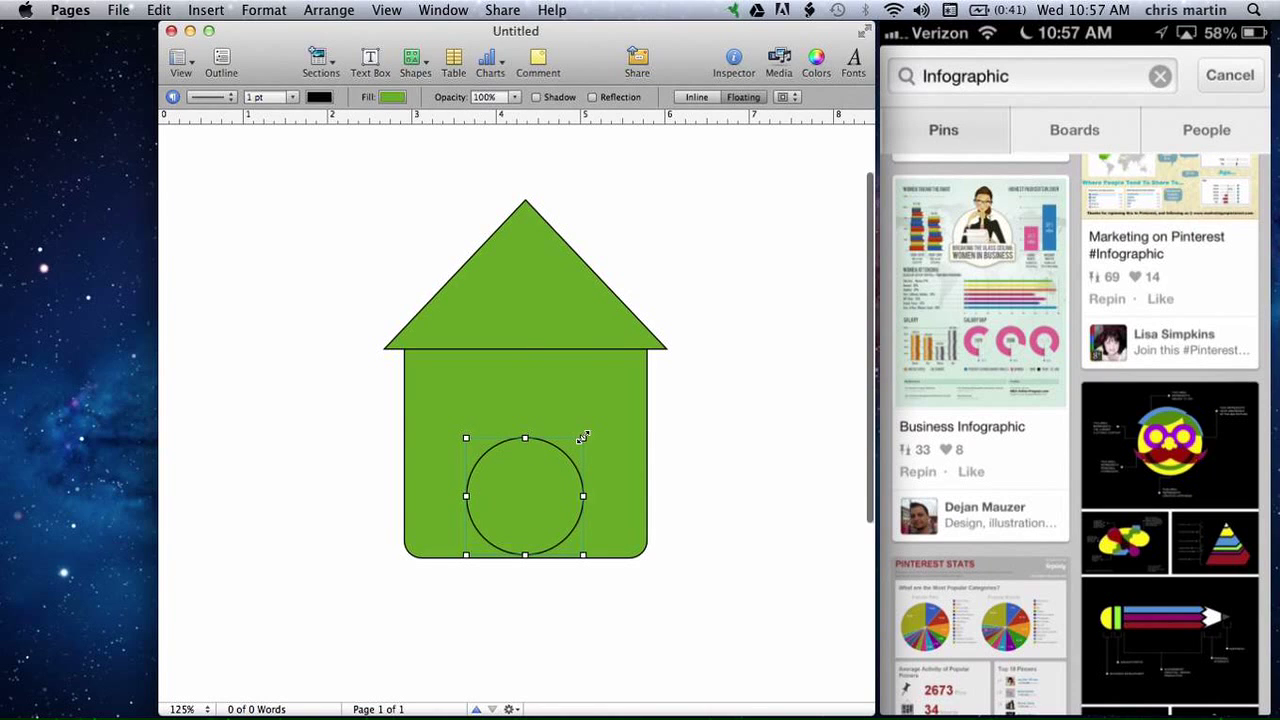
drag(583, 437, 536, 472)
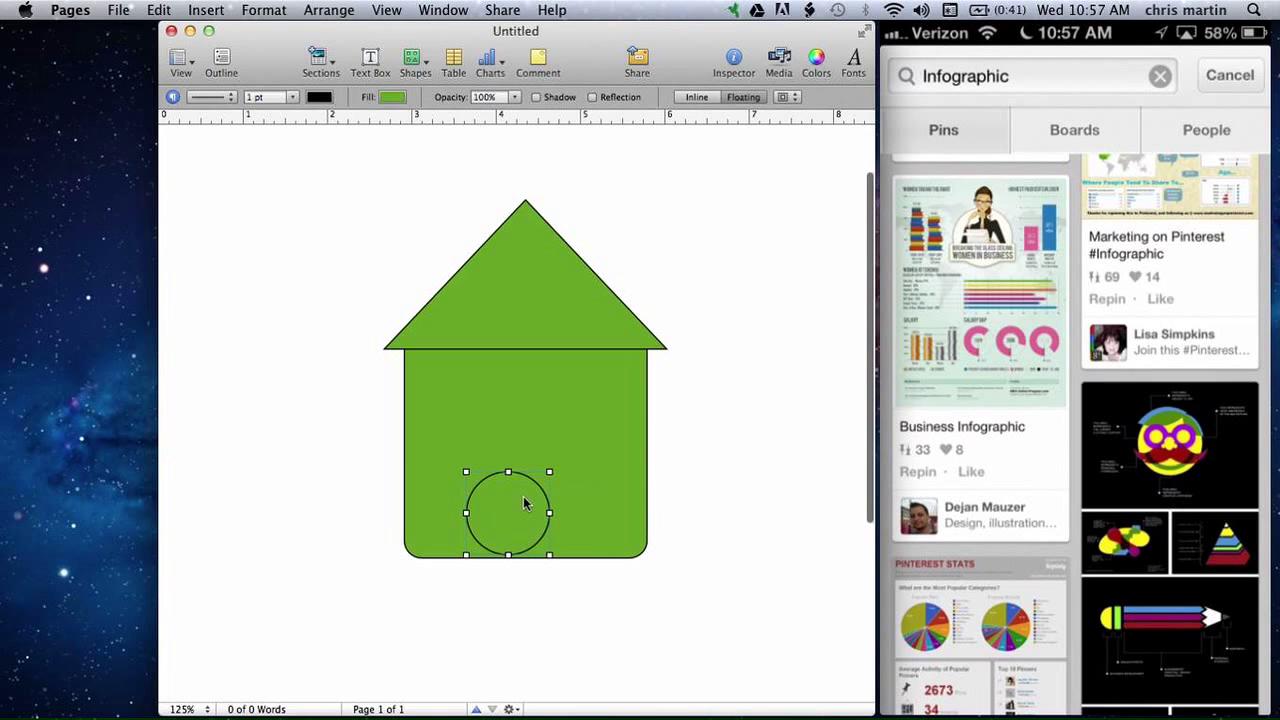
drag(521, 522, 538, 524)
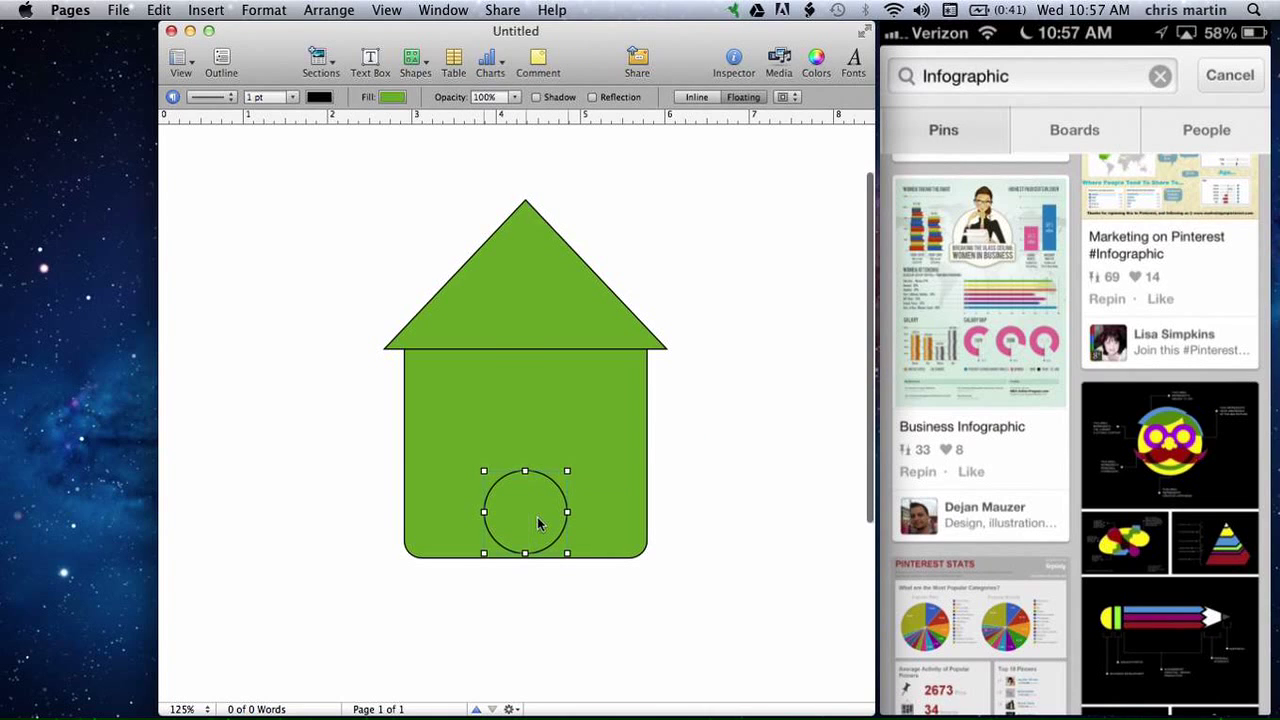
Step: Insert a round speech bubble and place it beside the lower right corner of the house
click(425, 67)
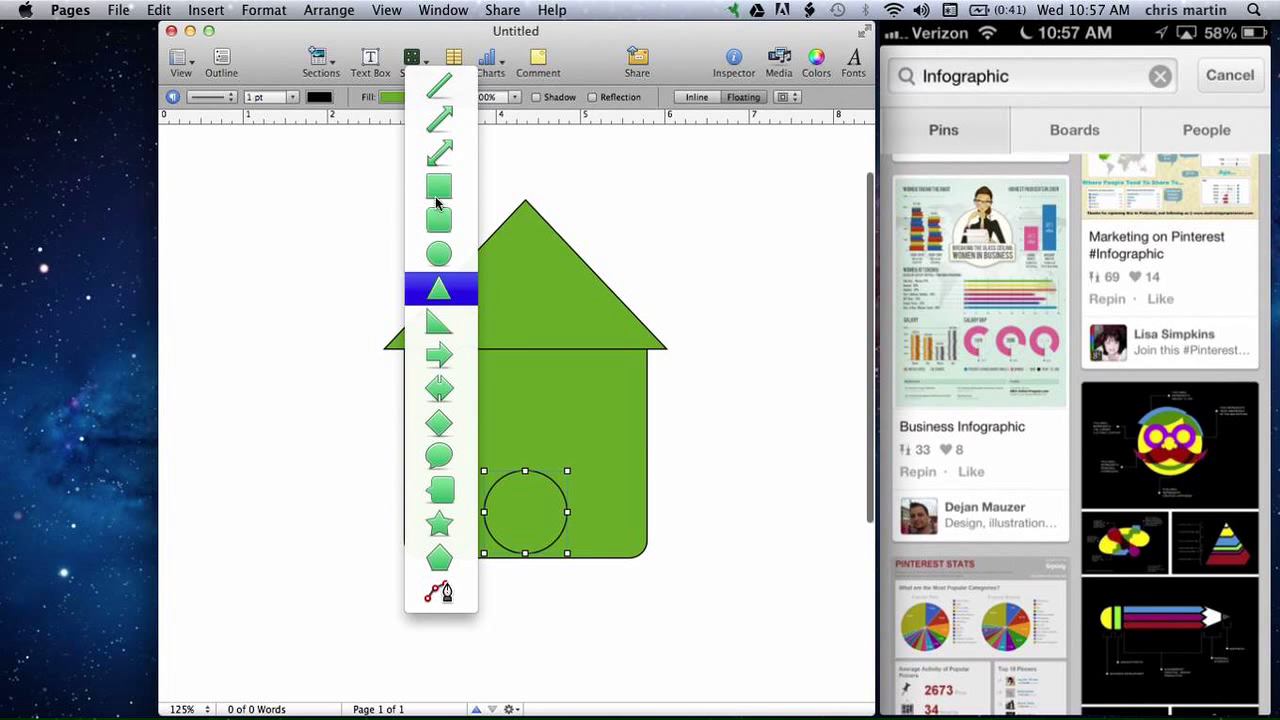
click(443, 489)
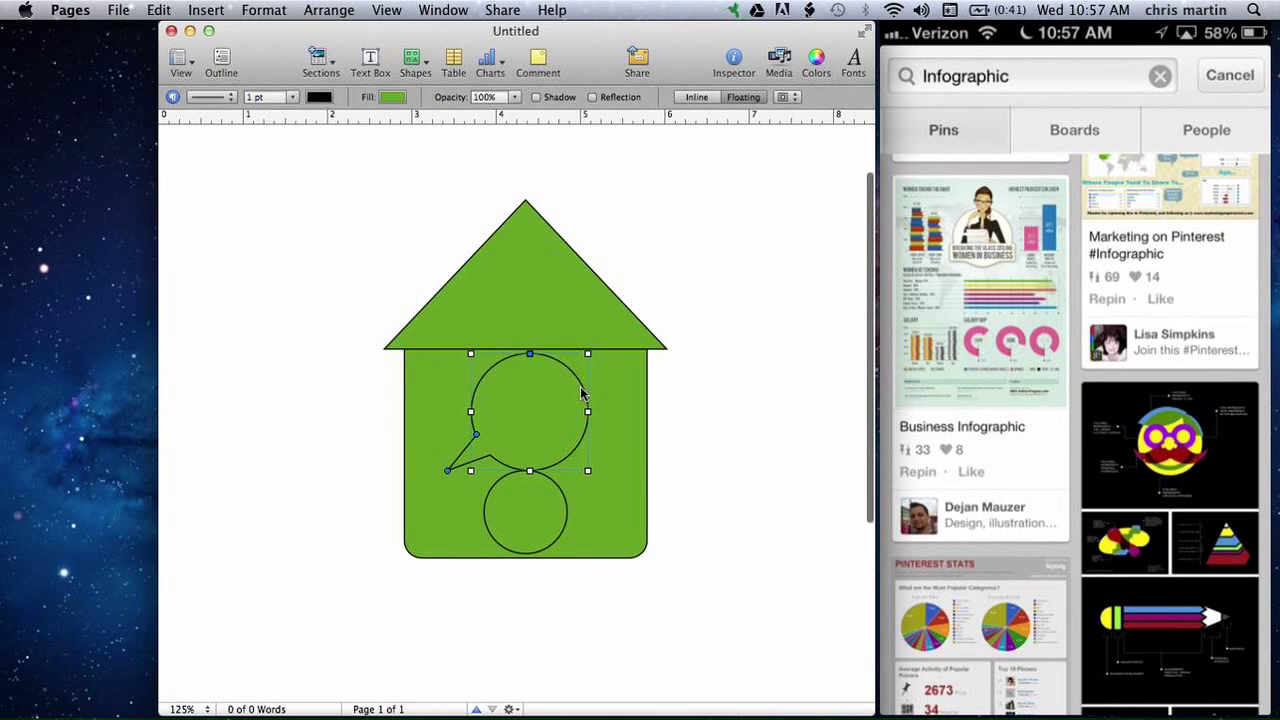
drag(586, 400, 788, 550)
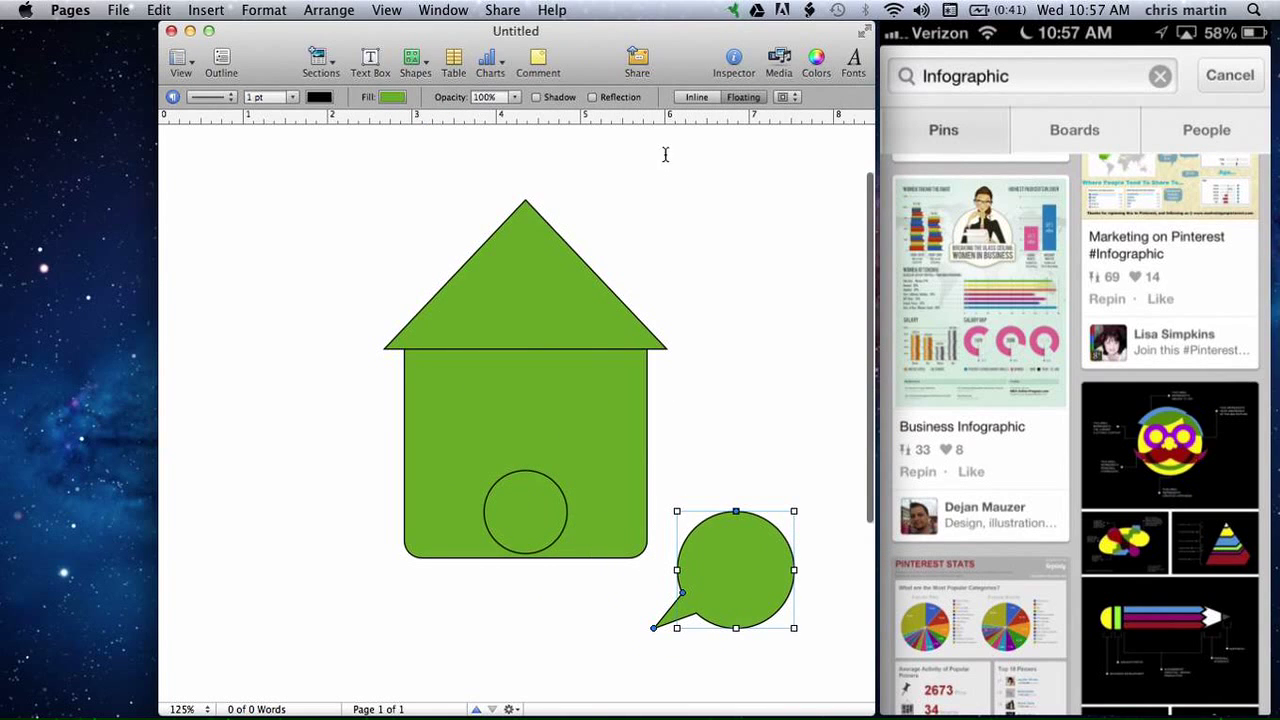
Step: Select the roof, house body, and circle together and move the house toward the page's upper left
click(584, 247)
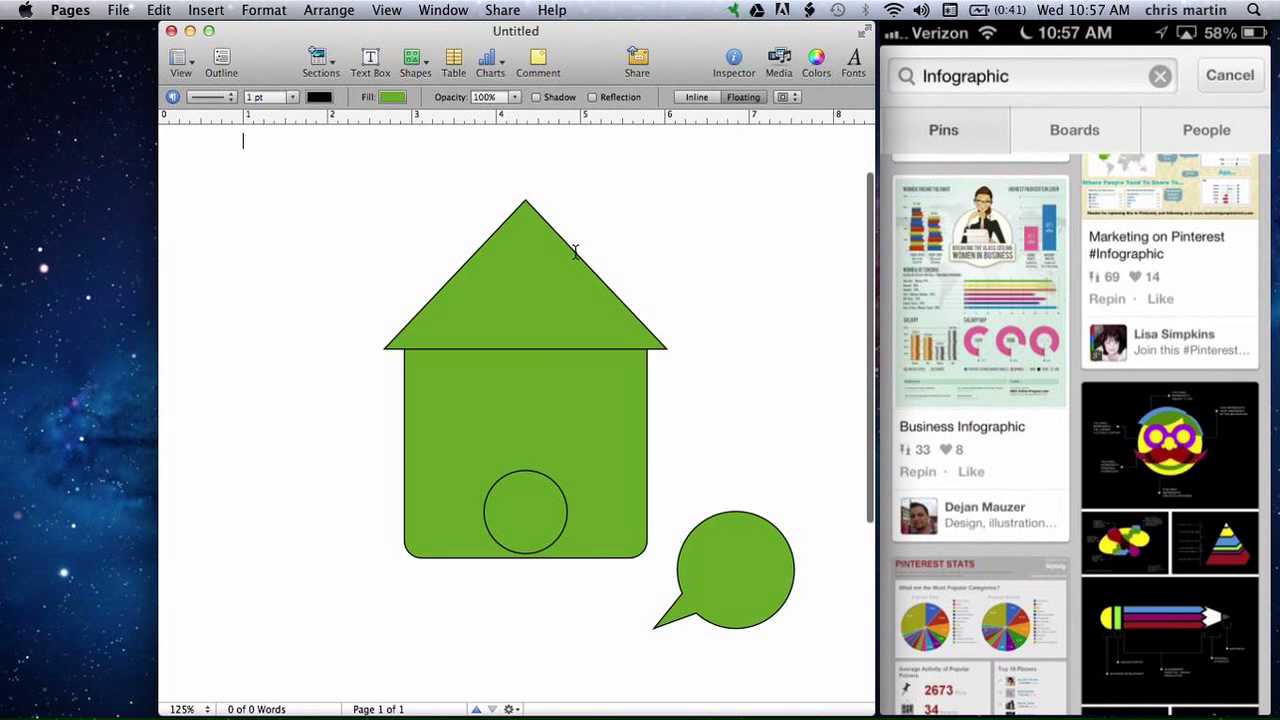
click(572, 267)
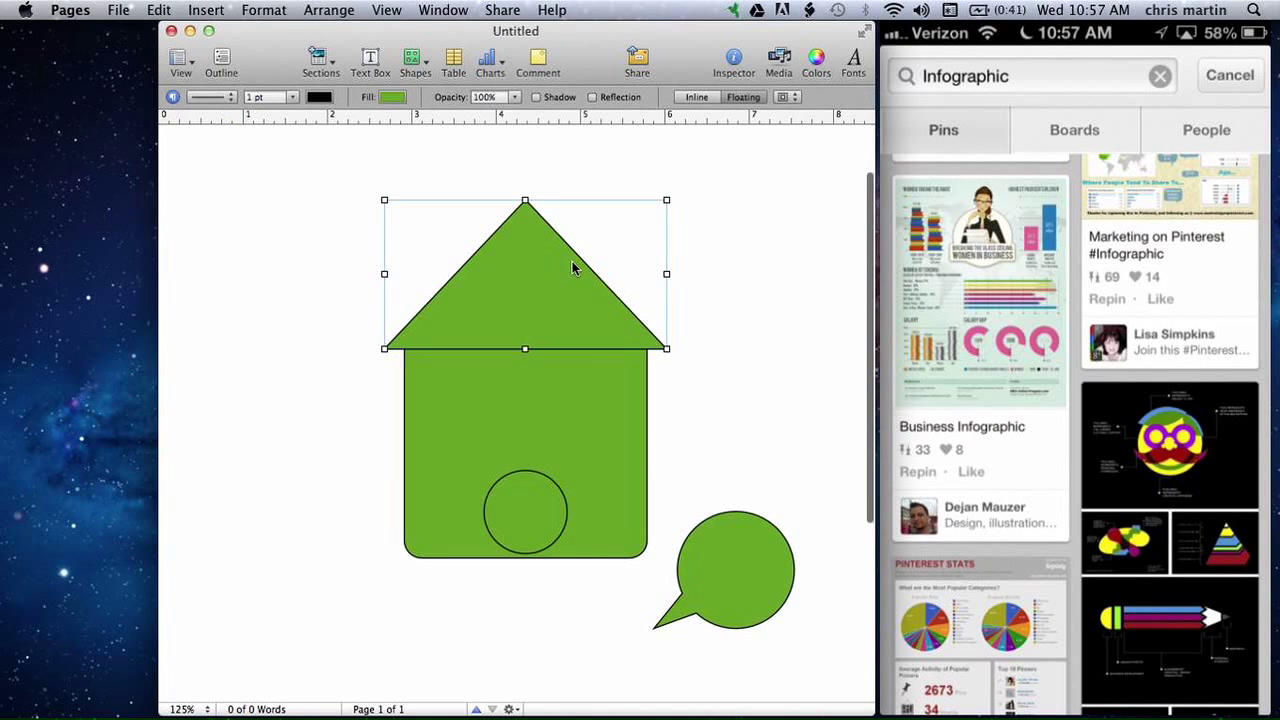
shift+click(644, 394)
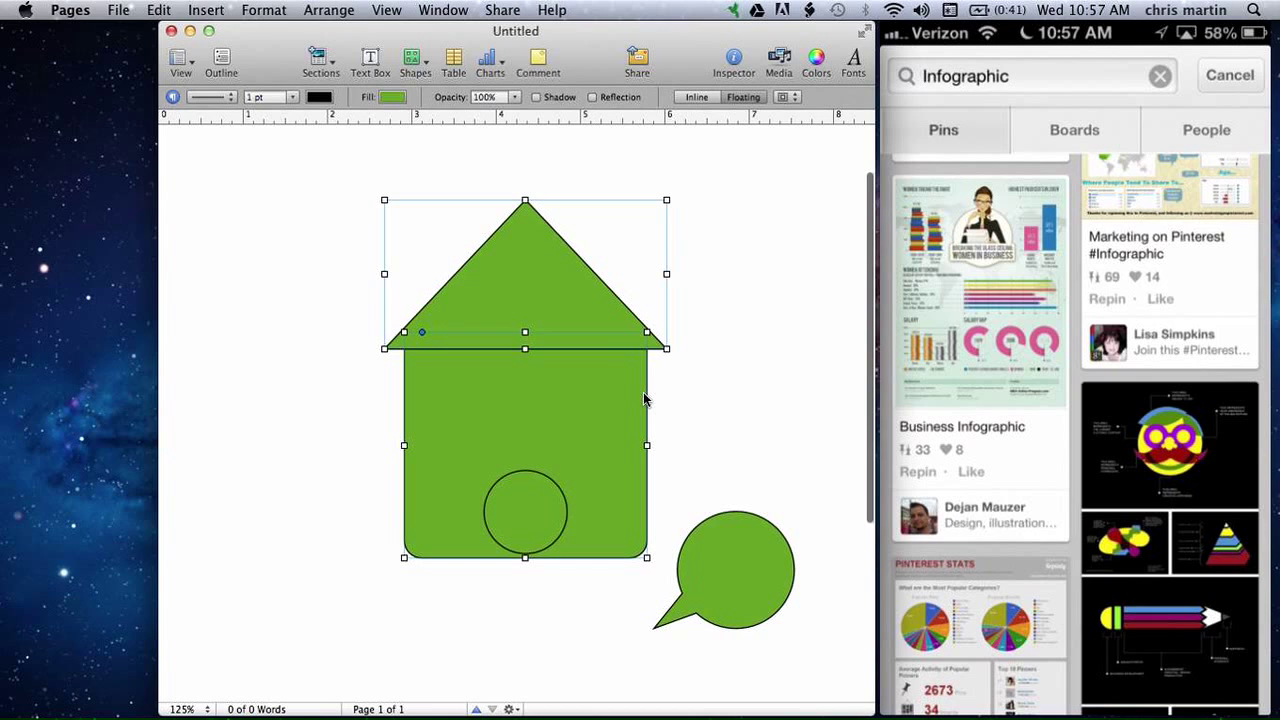
shift+click(558, 491)
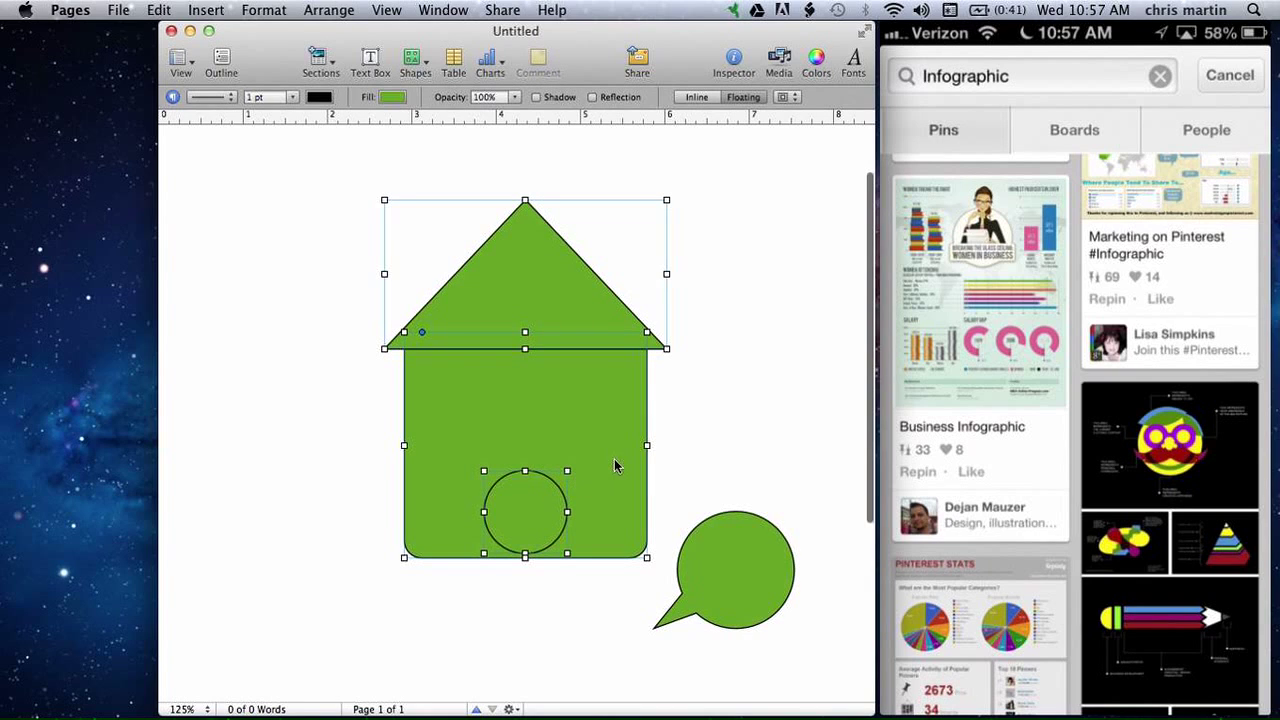
drag(616, 464, 470, 428)
Step: Extend the speech bubble's pointer to the circle's right edge and widen the bubble into a horizontal oval
click(730, 583)
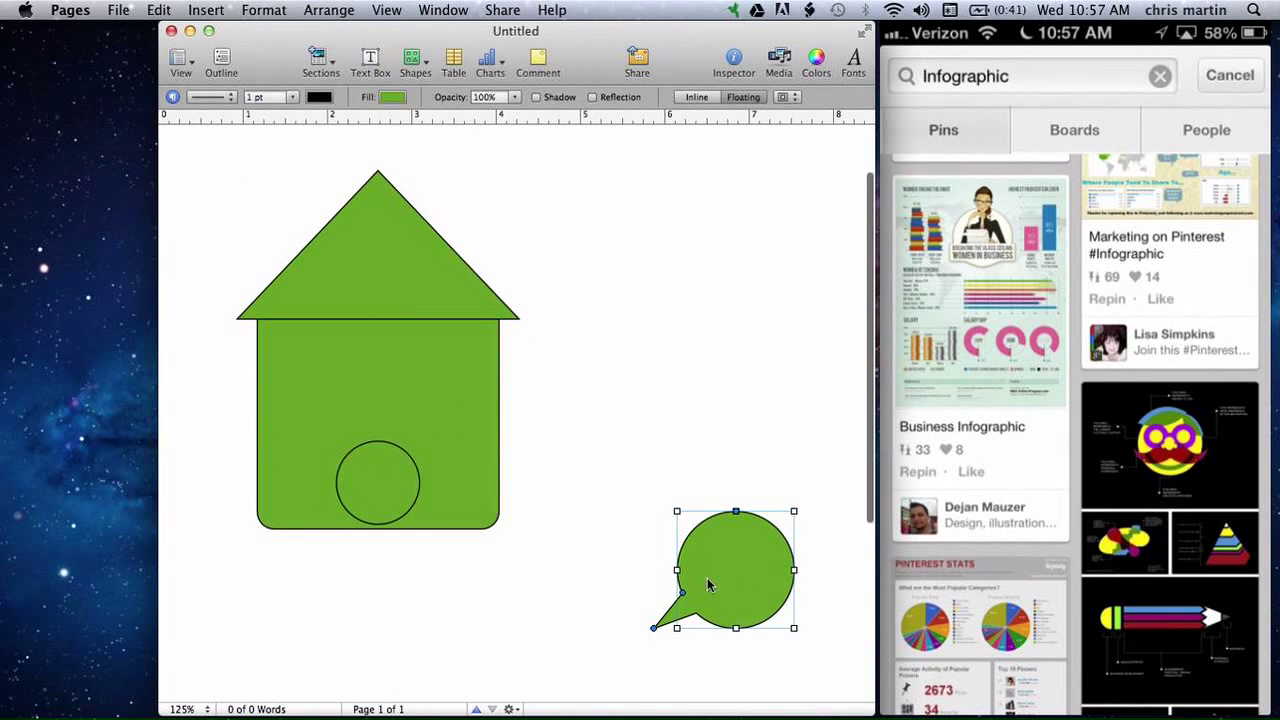
drag(648, 626, 411, 495)
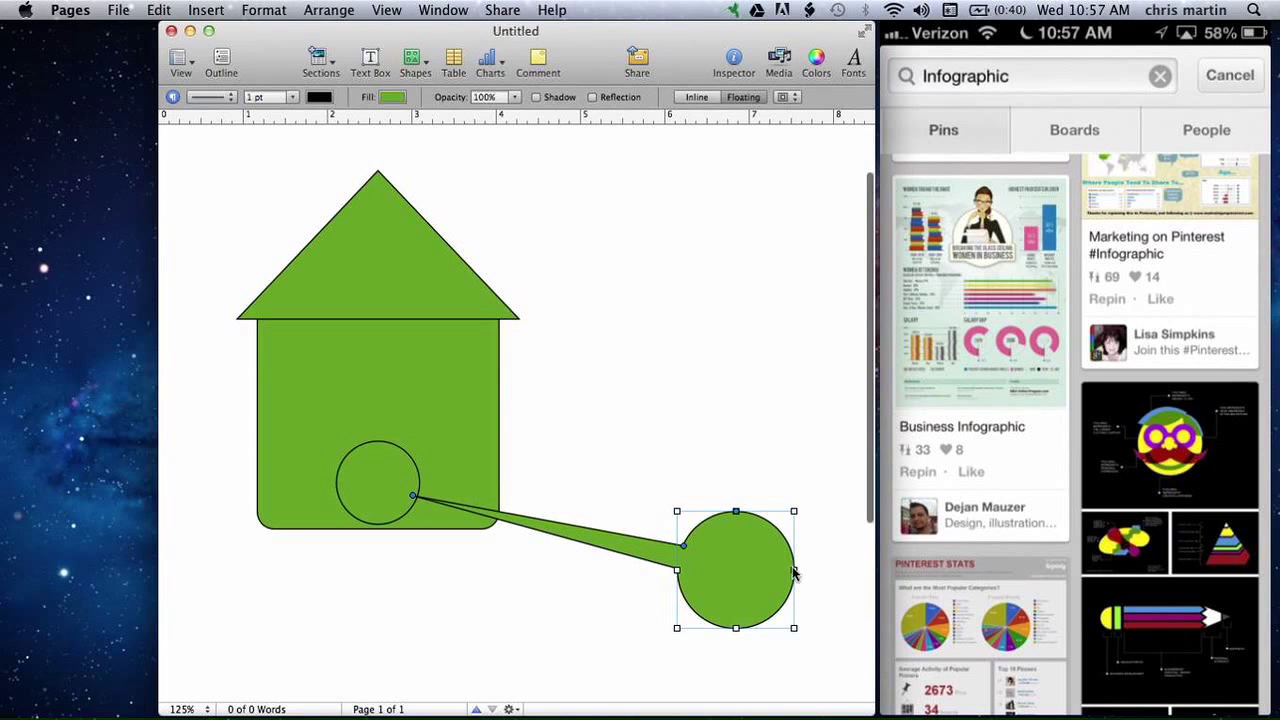
drag(793, 569, 853, 569)
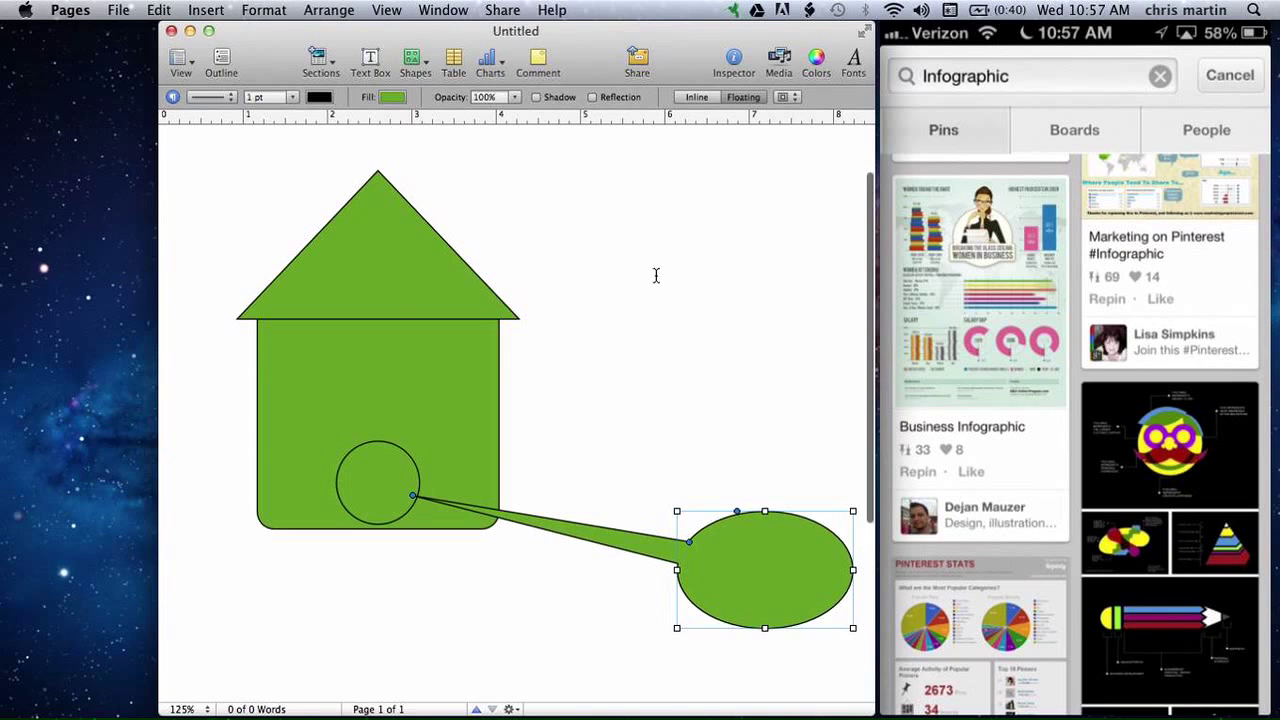
Step: Fill the circle in the house with a bright blue, replace it with a cyan-blue, and deselect the circle
click(388, 455)
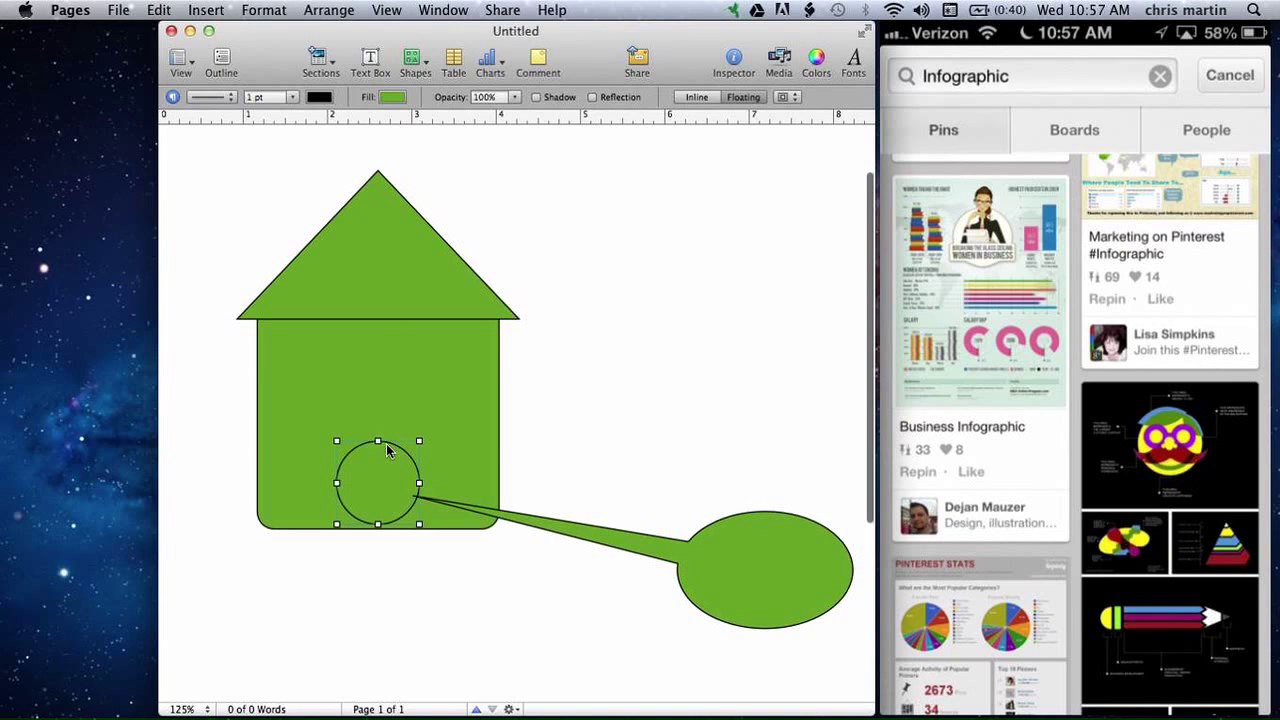
click(393, 99)
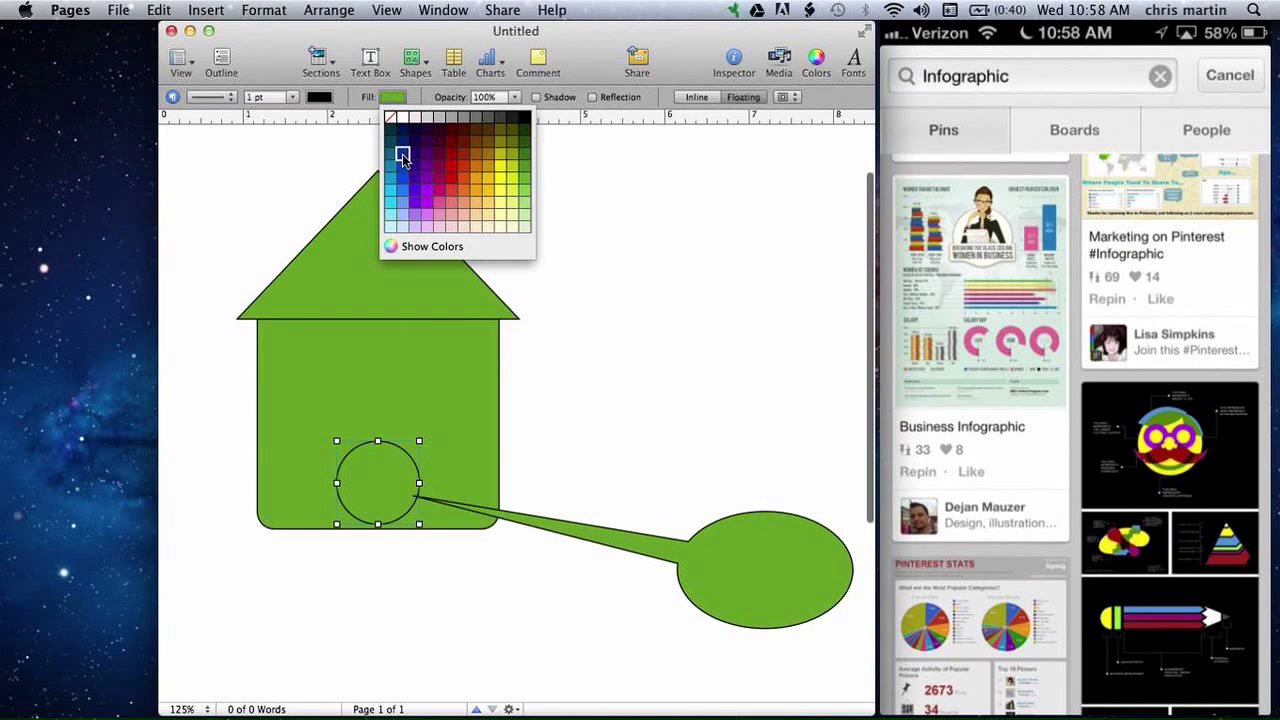
click(402, 180)
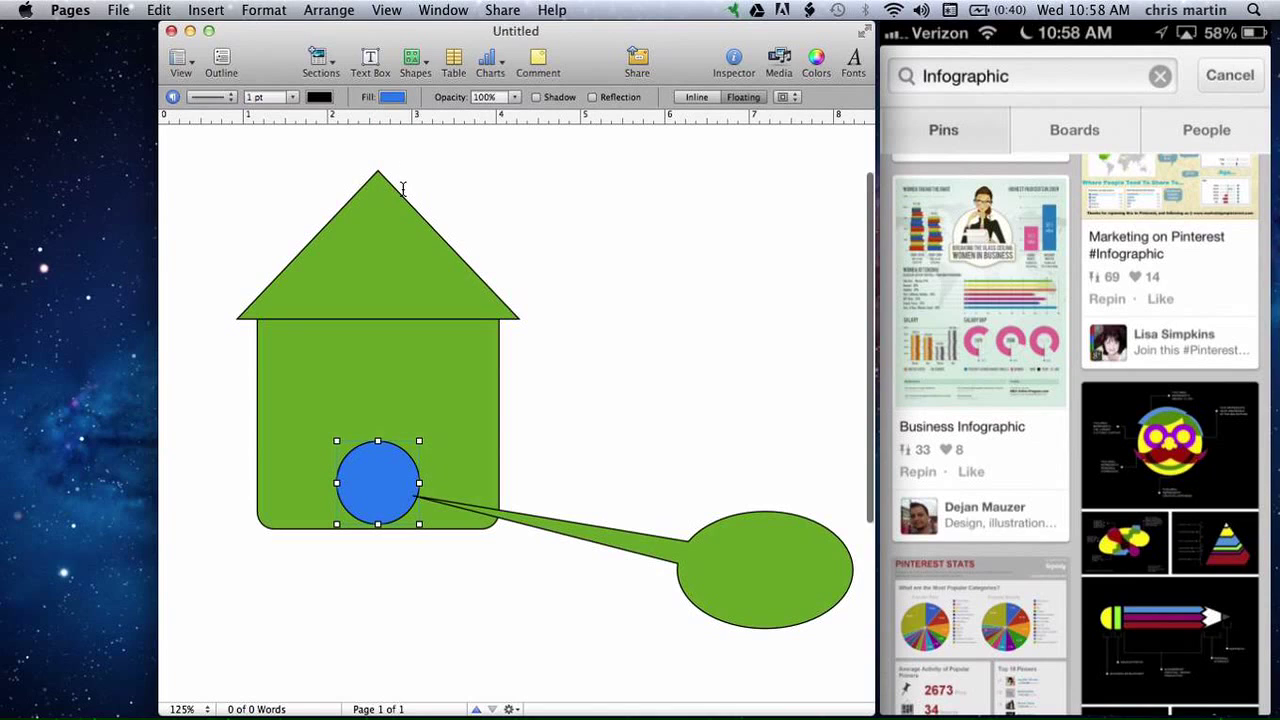
click(395, 98)
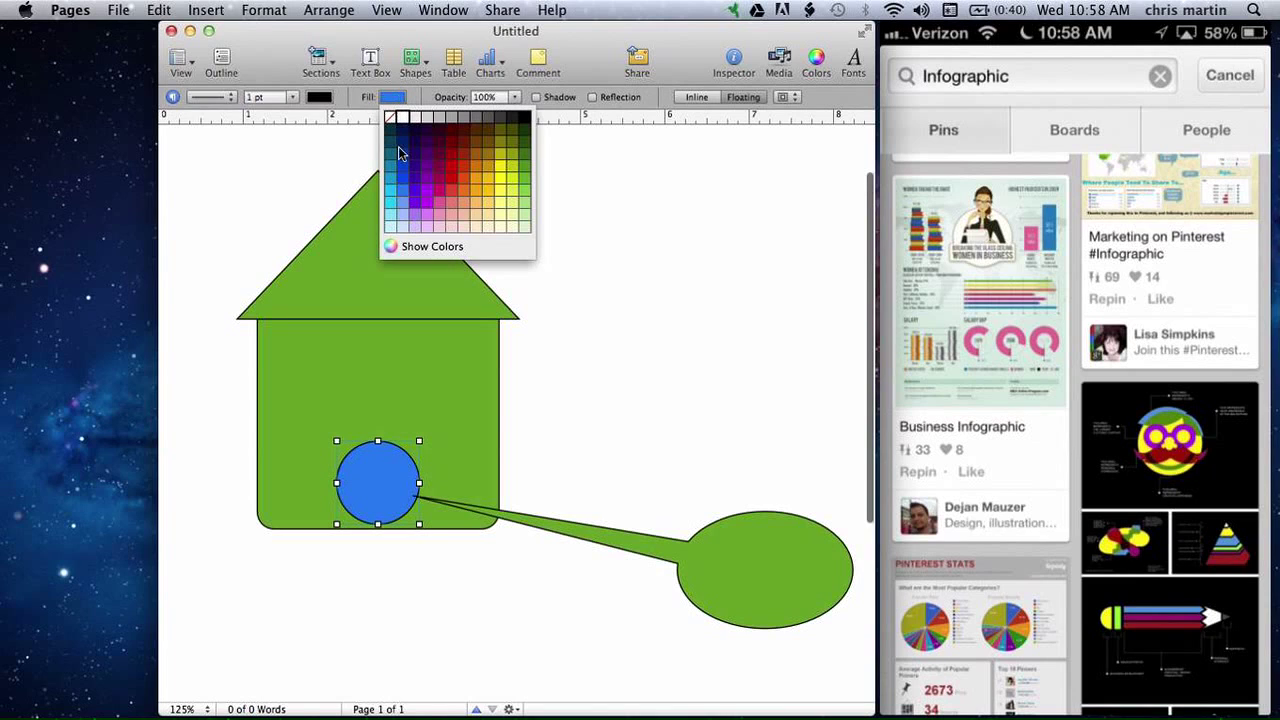
click(390, 182)
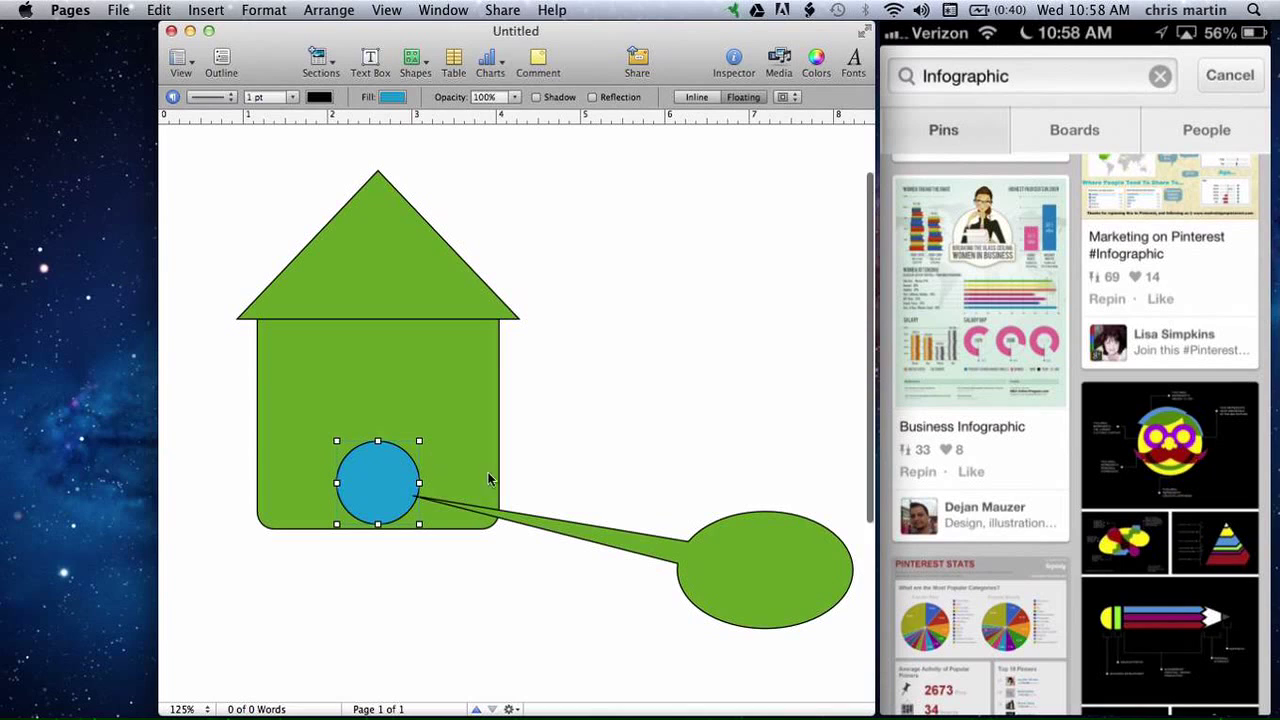
click(551, 471)
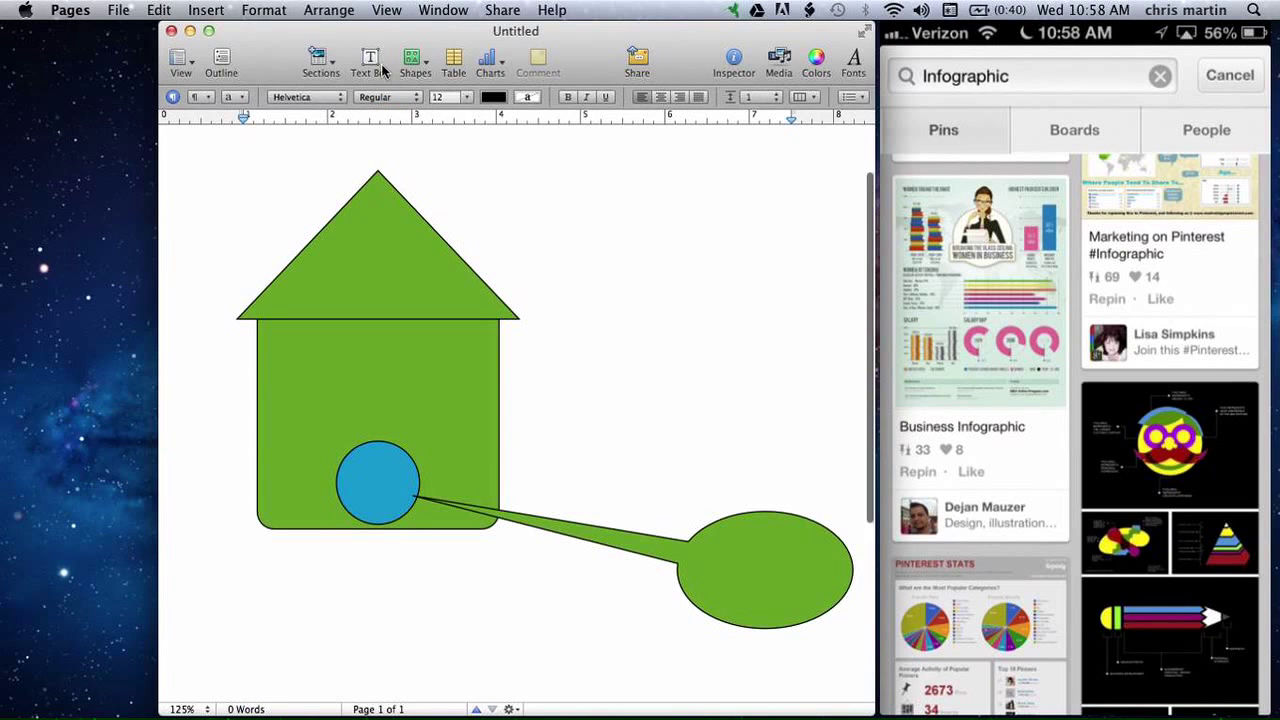
Step: Insert a second, larger circle, center it over the small one near the house's bottom edge, and fill it with the same cyan-blue
click(418, 65)
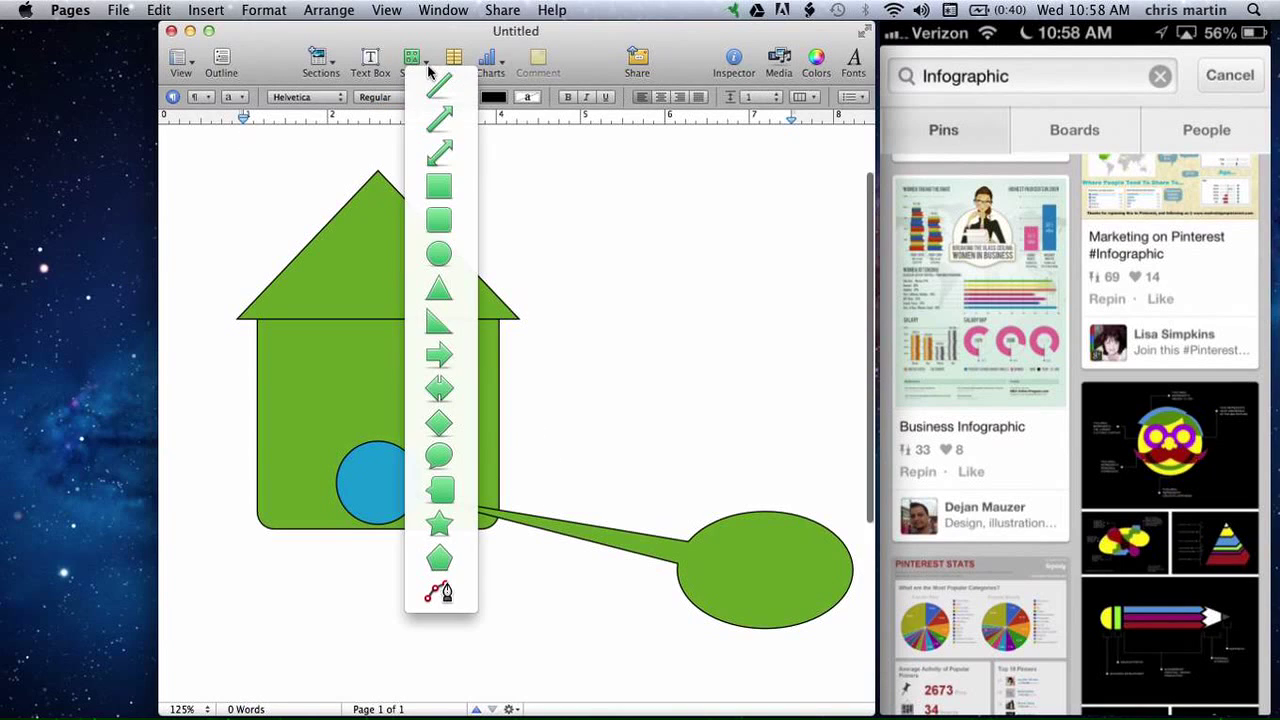
click(439, 253)
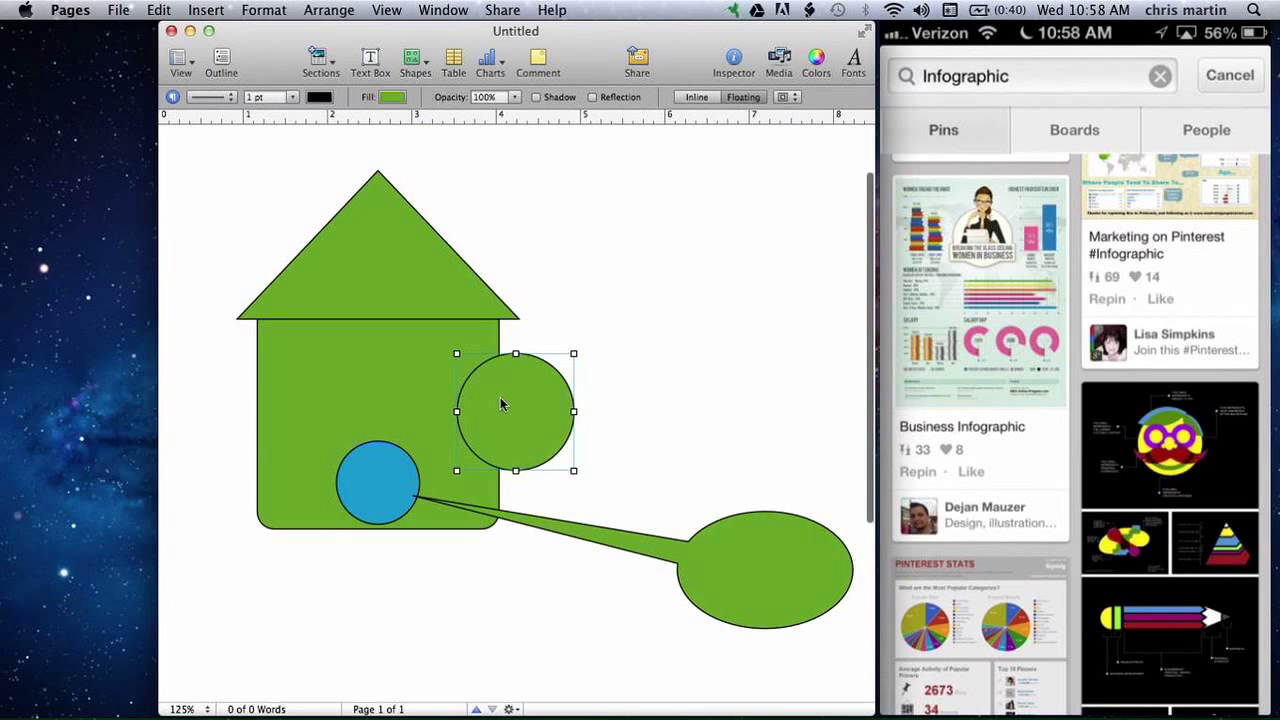
drag(522, 412, 401, 453)
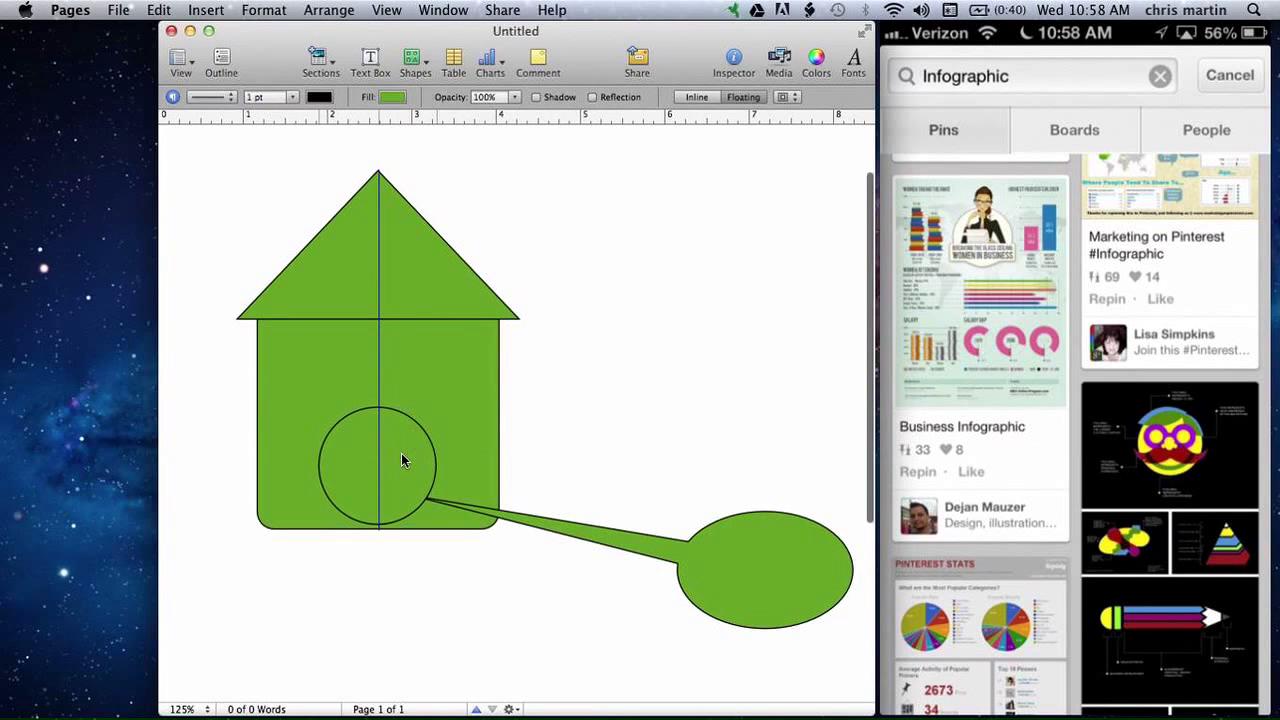
click(390, 97)
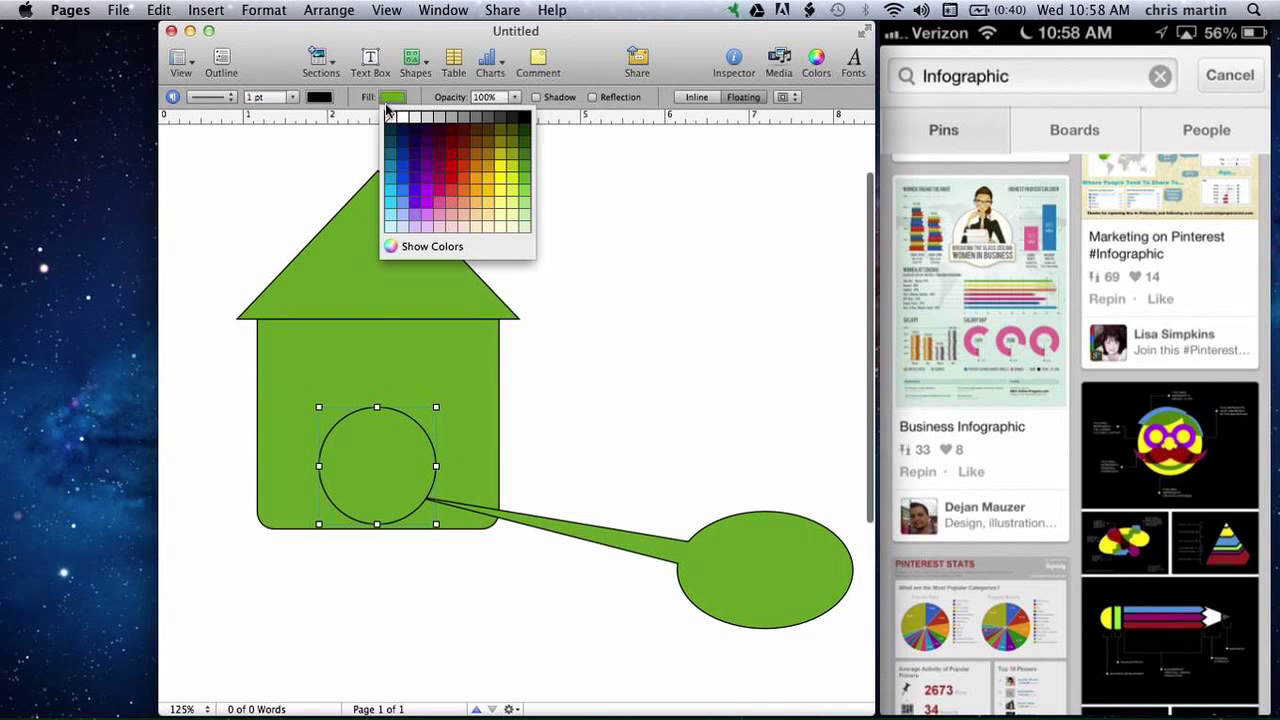
click(391, 180)
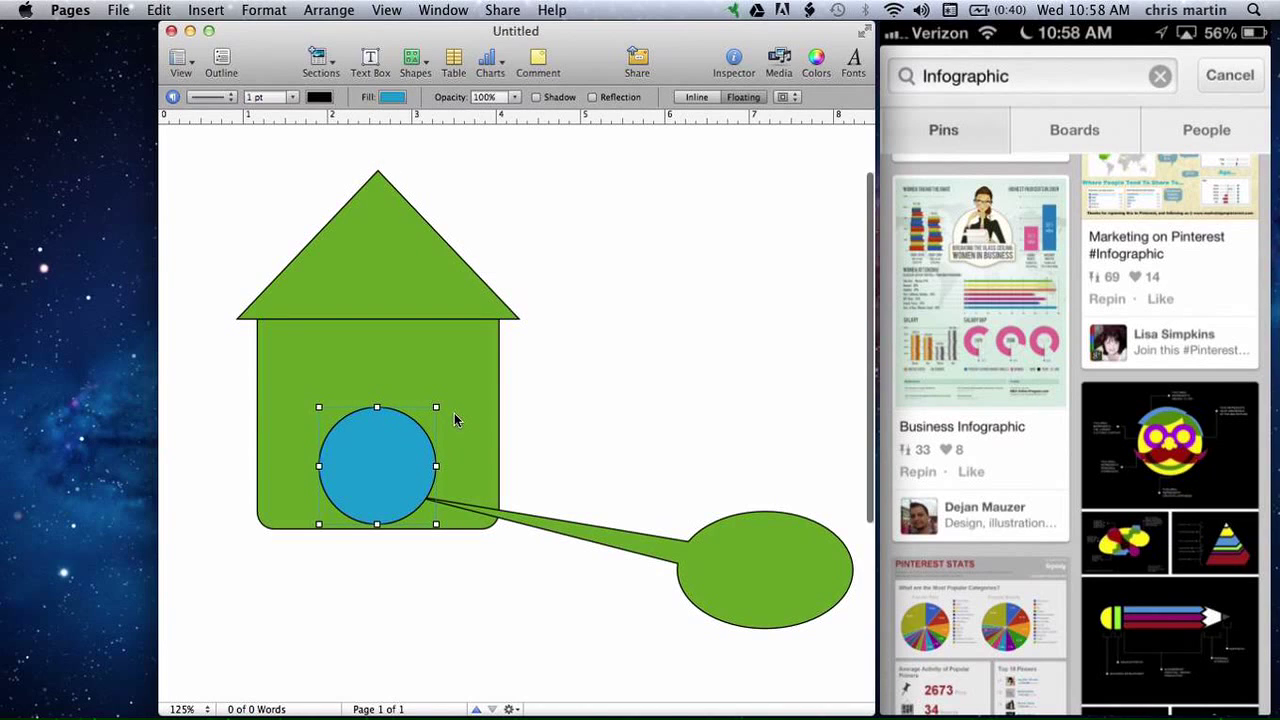
Step: Send the larger blue circle backward two levels, behind the speech bubble's pointer and the small circle
right_click(394, 419)
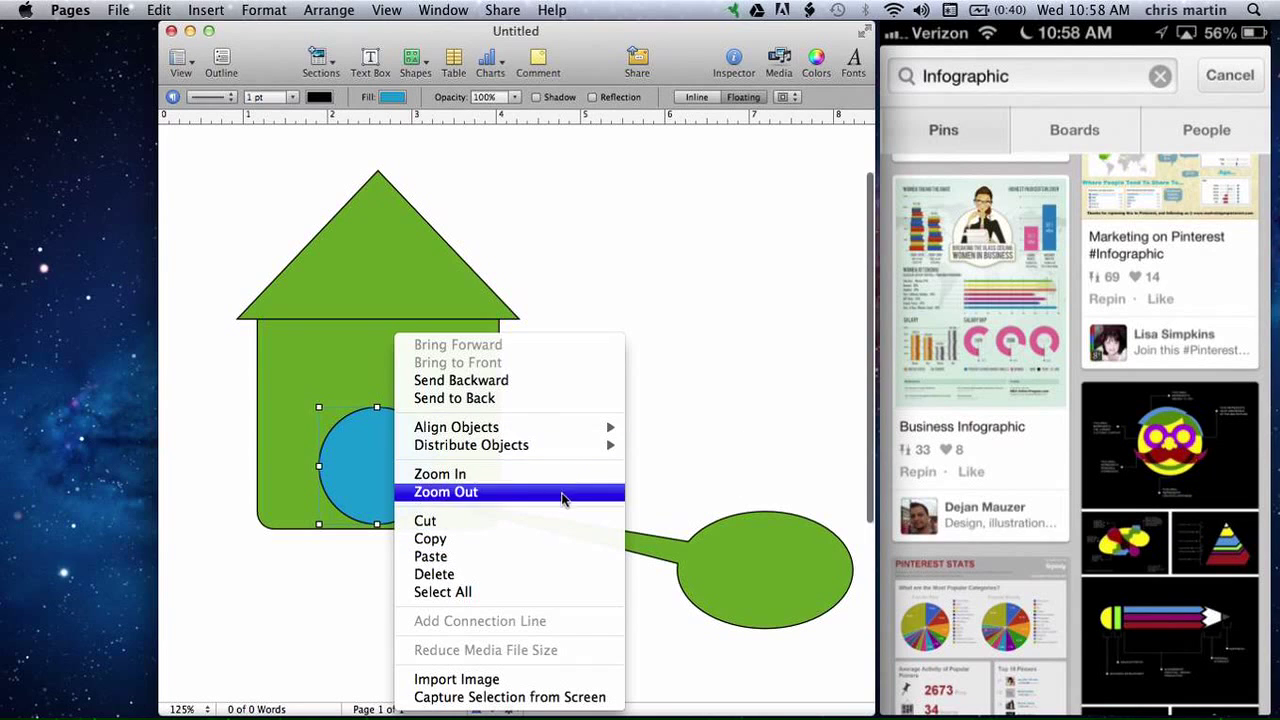
click(564, 383)
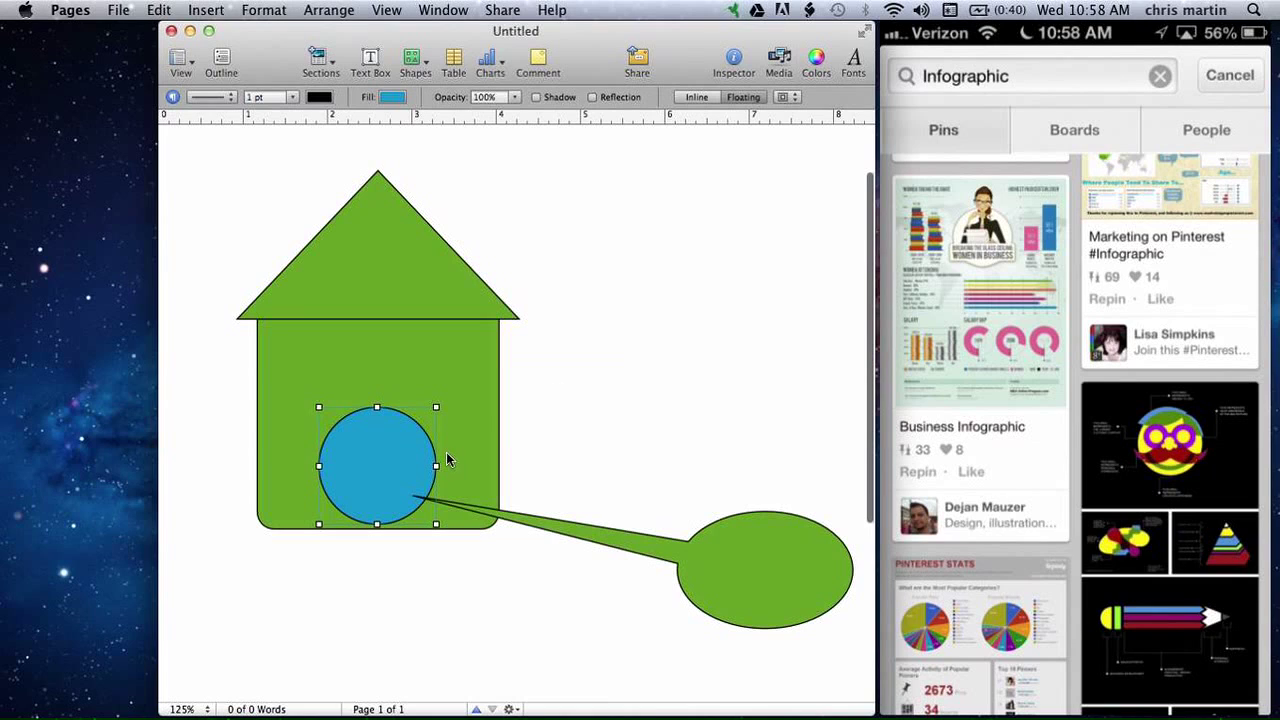
right_click(428, 458)
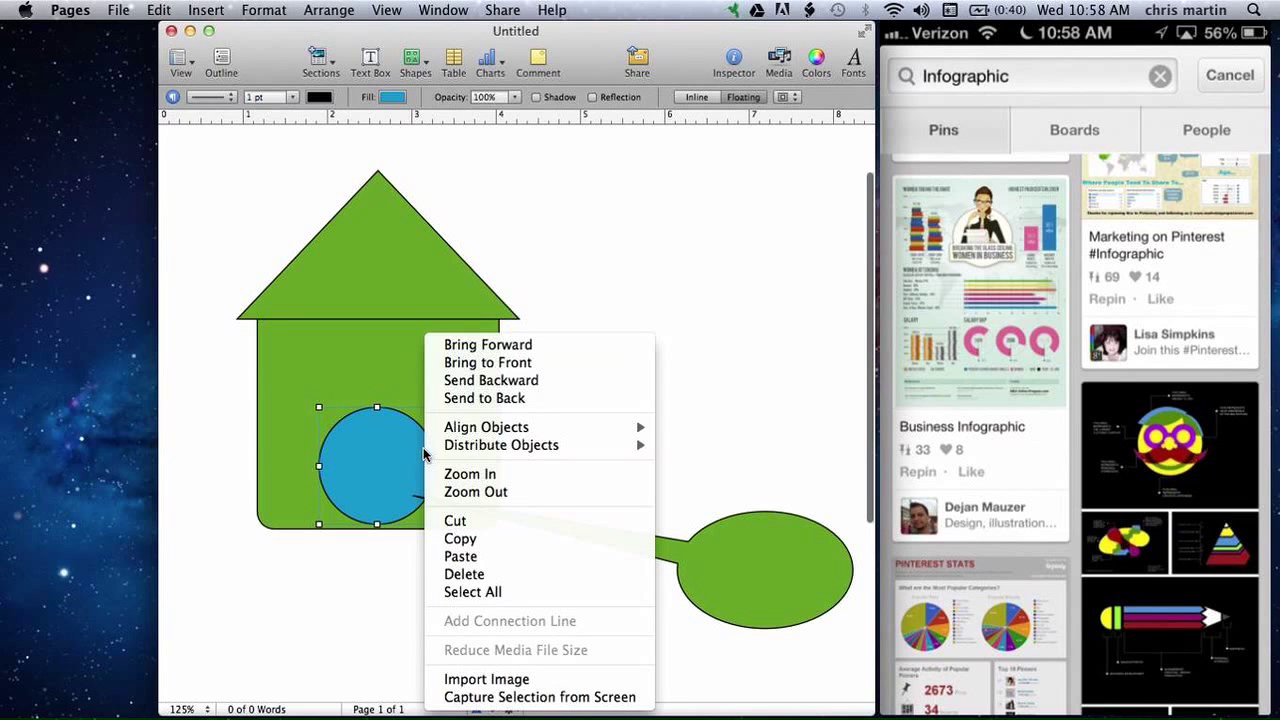
click(484, 383)
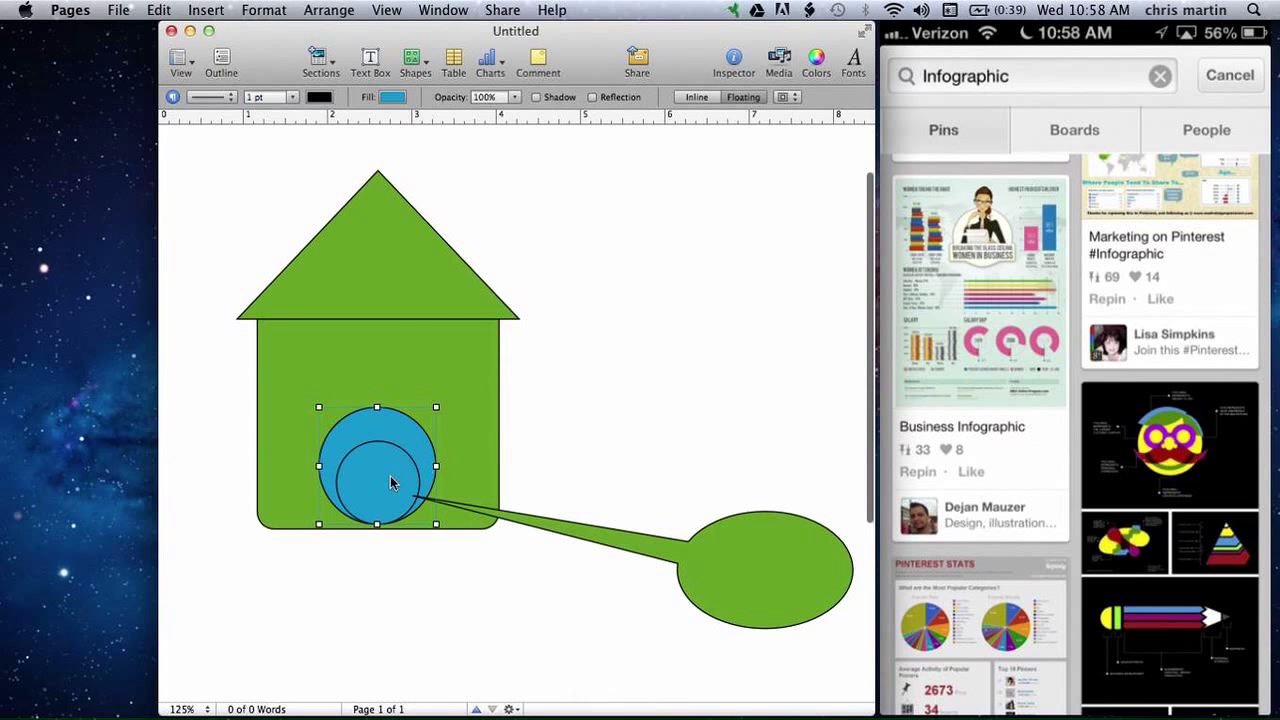
Step: Shorten the speech bubble's pointer so its tip ends outside the house, close to the oval
click(490, 515)
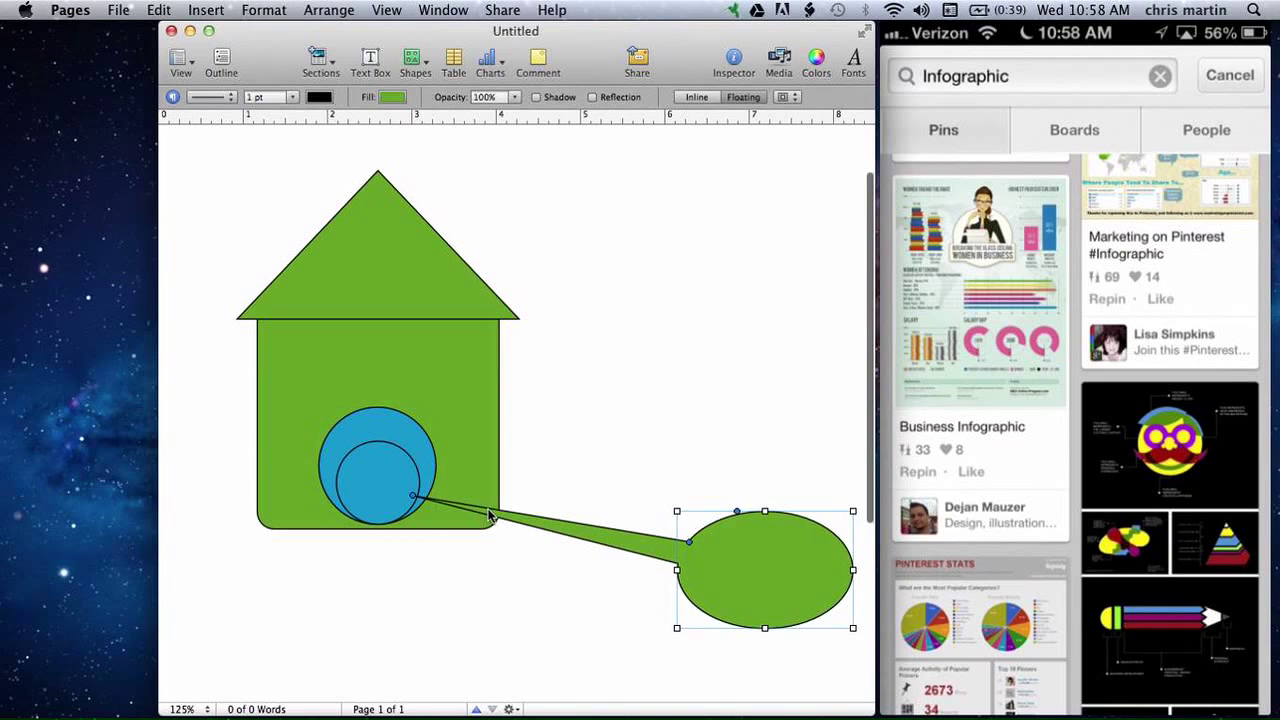
drag(415, 497, 613, 553)
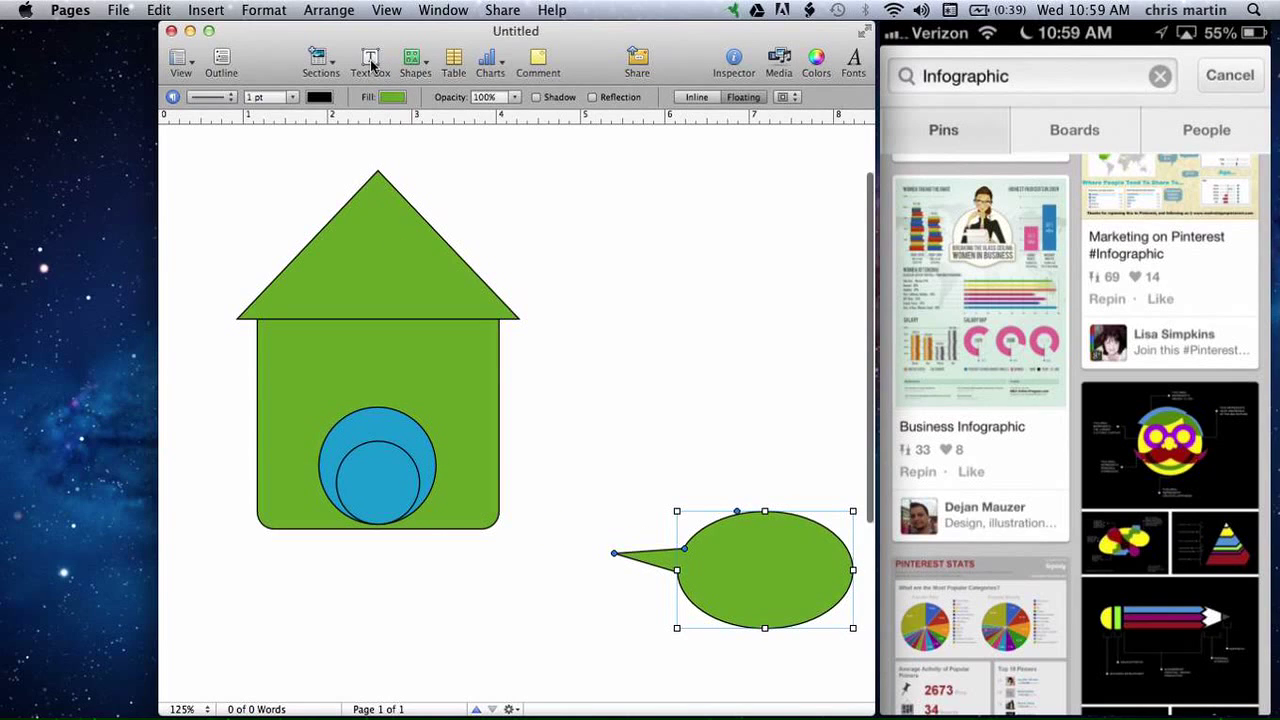
click(426, 62)
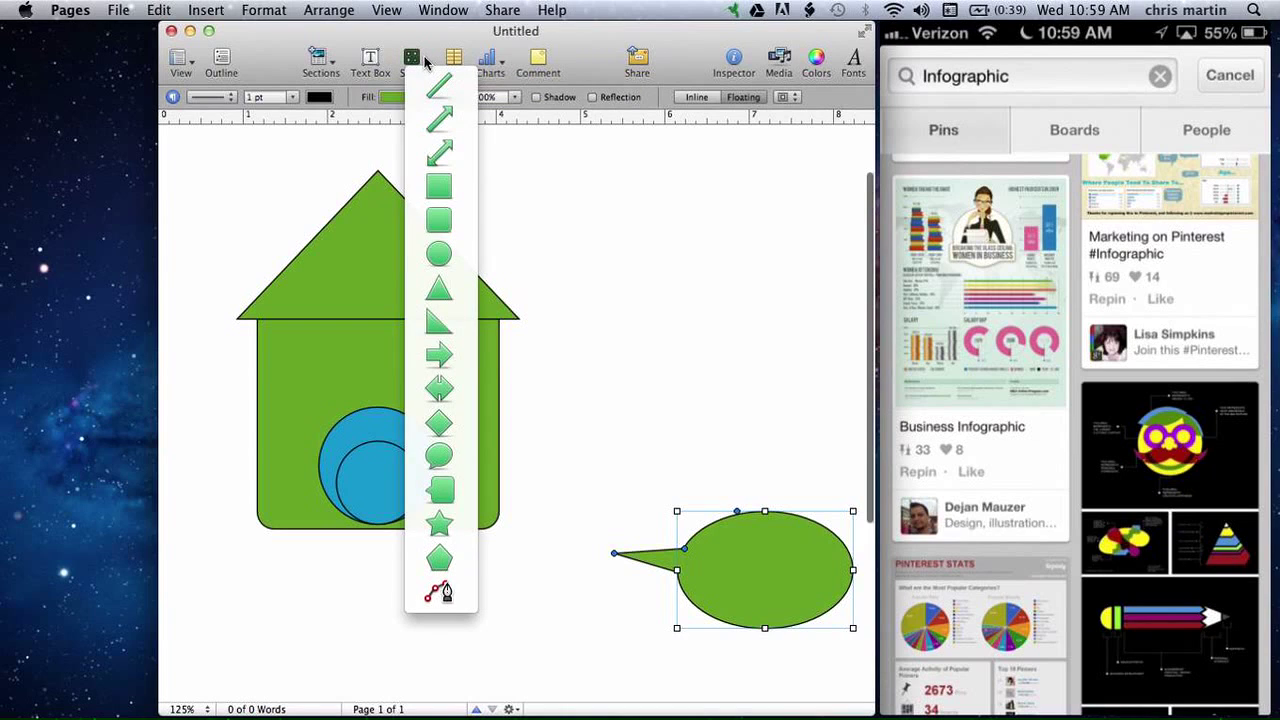
click(377, 64)
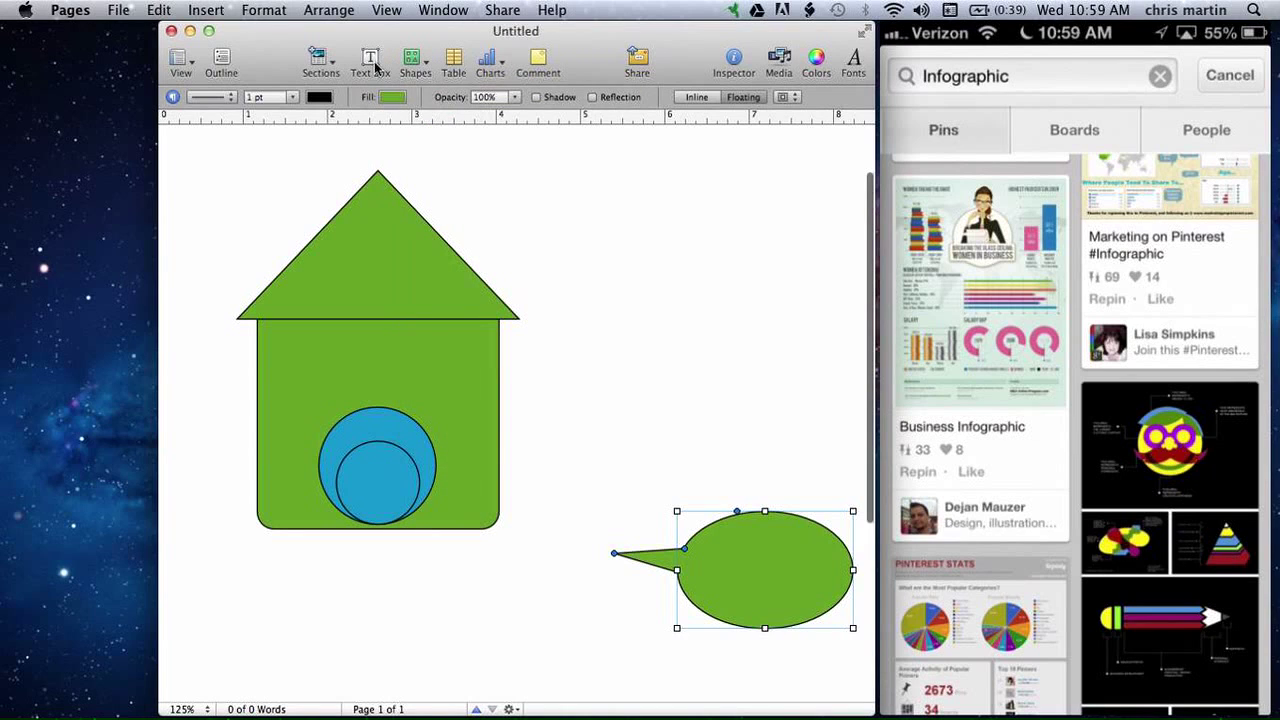
Step: Insert a text box reading "2008", "banks start falsifying", "loan applications" on three lines and move it over the blue circles
click(377, 64)
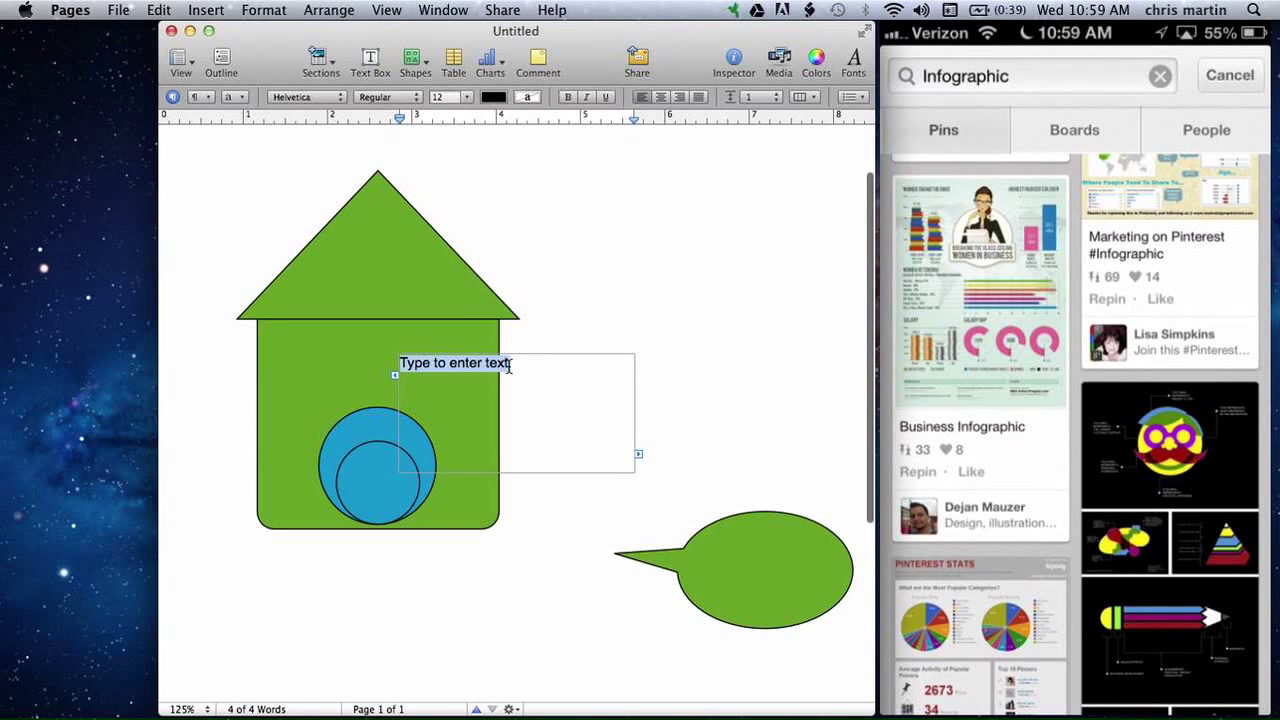
text(2008)
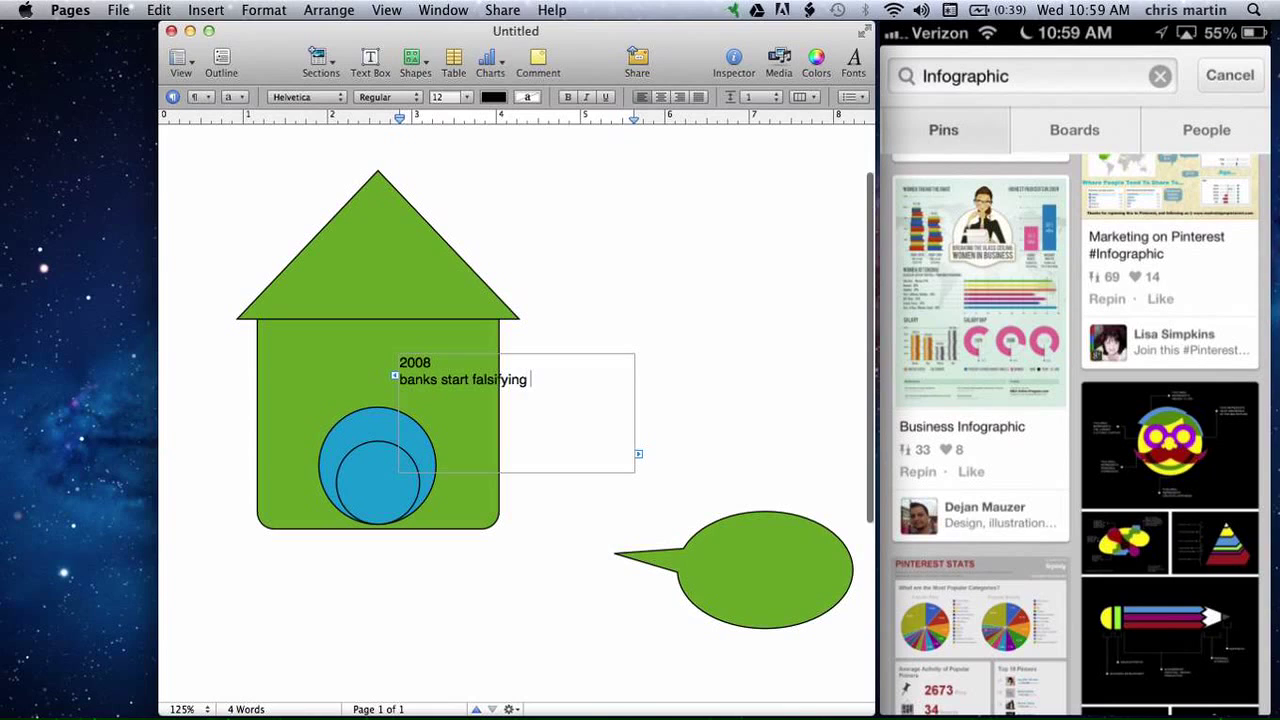
text(loan applications)
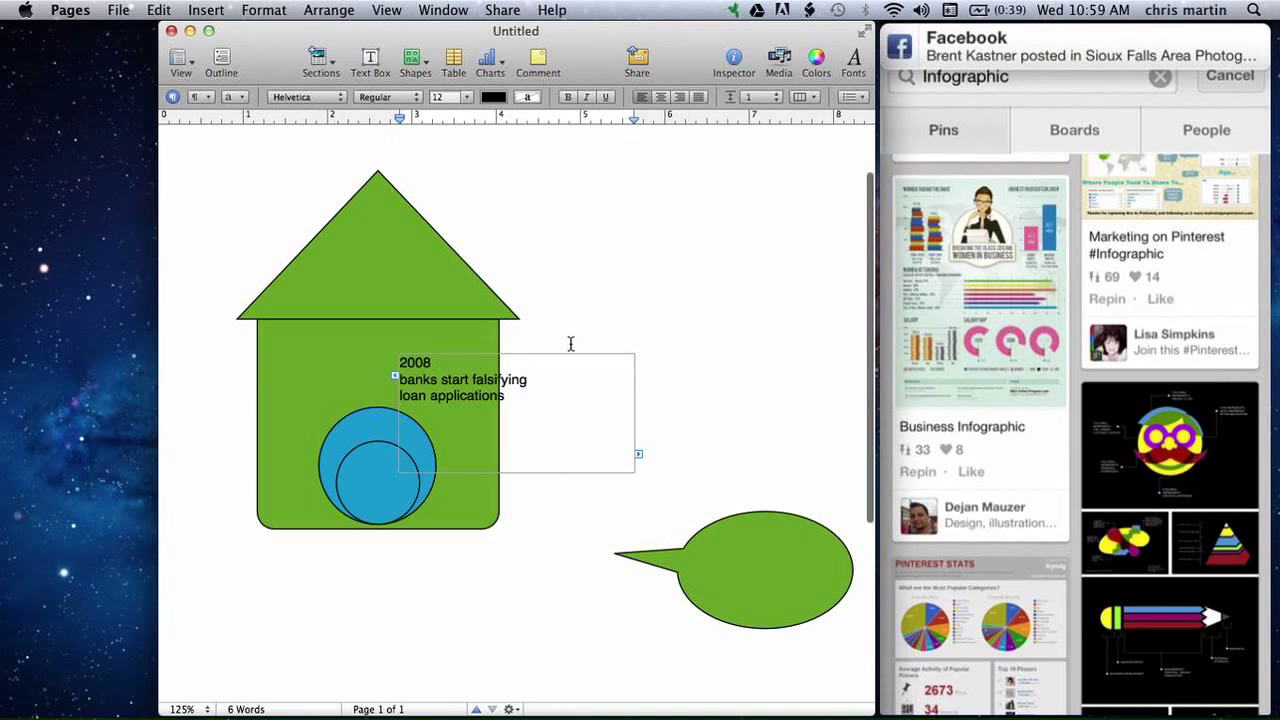
click(696, 391)
drag(460, 388, 418, 480)
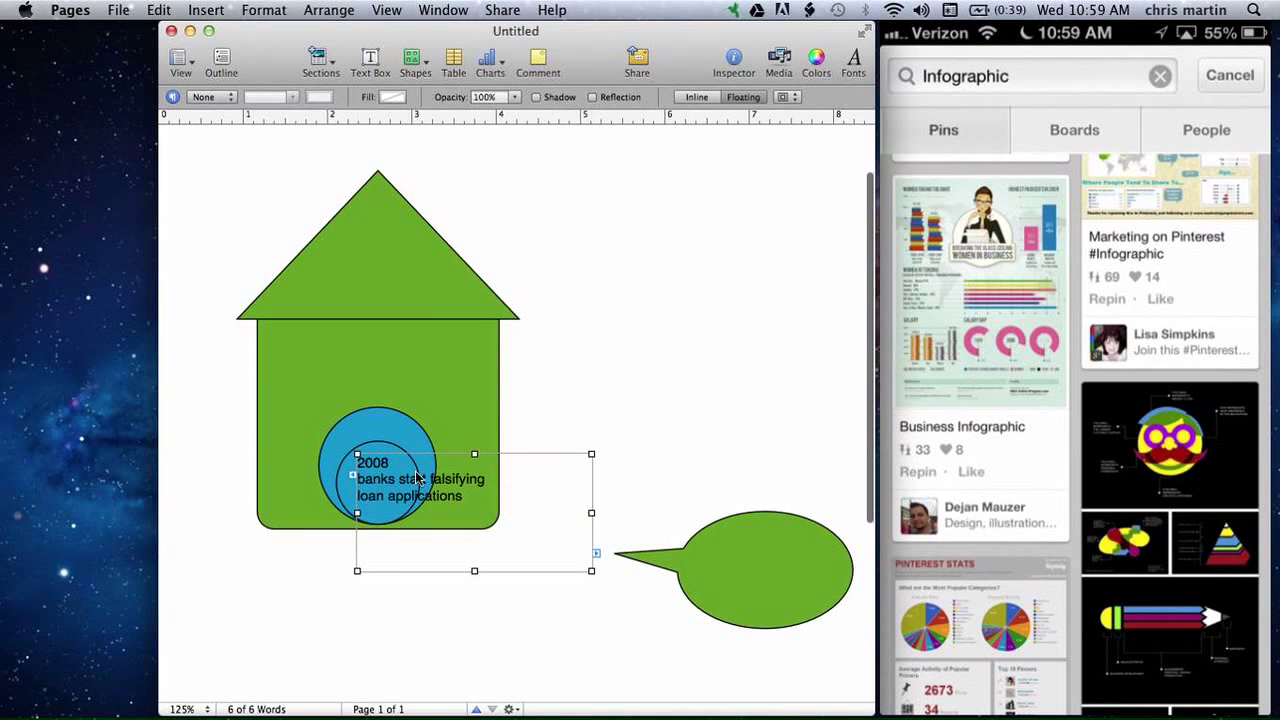
Step: Set the font size of the "banks start falsifying loan applications" lines to 6, leaving "2008" at its larger size
double_click(462, 500)
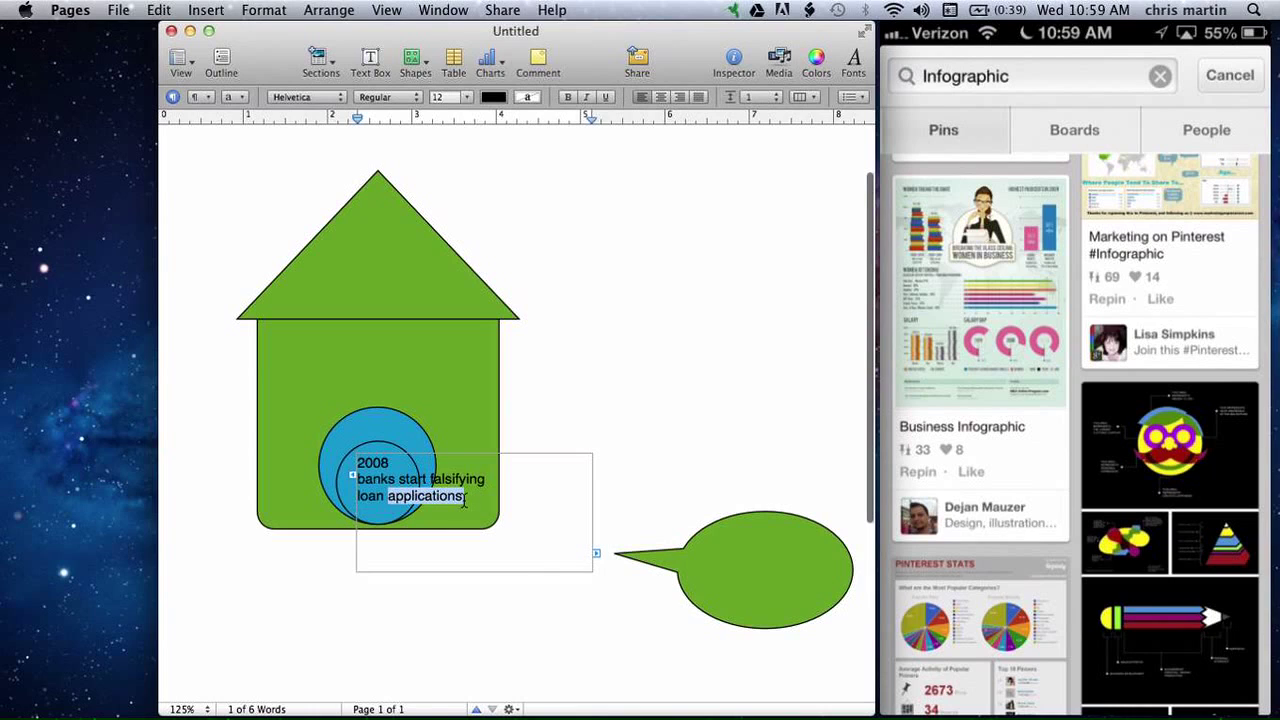
drag(464, 500, 357, 474)
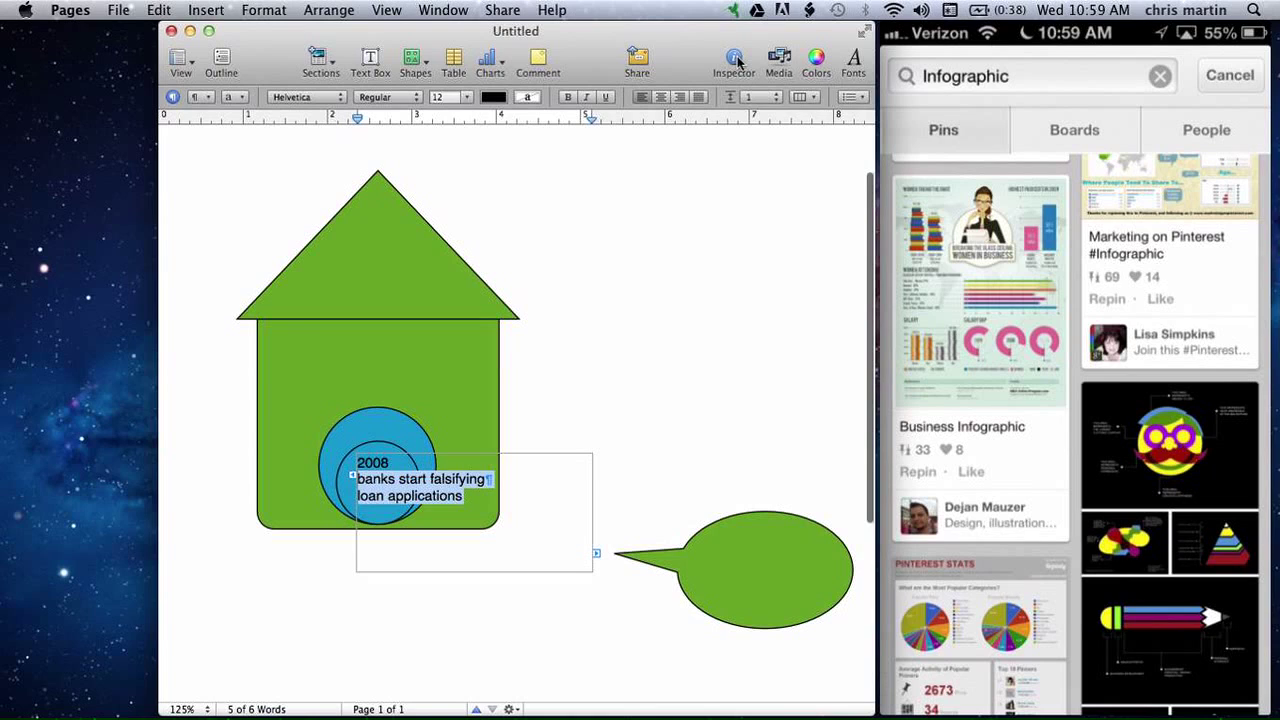
click(853, 64)
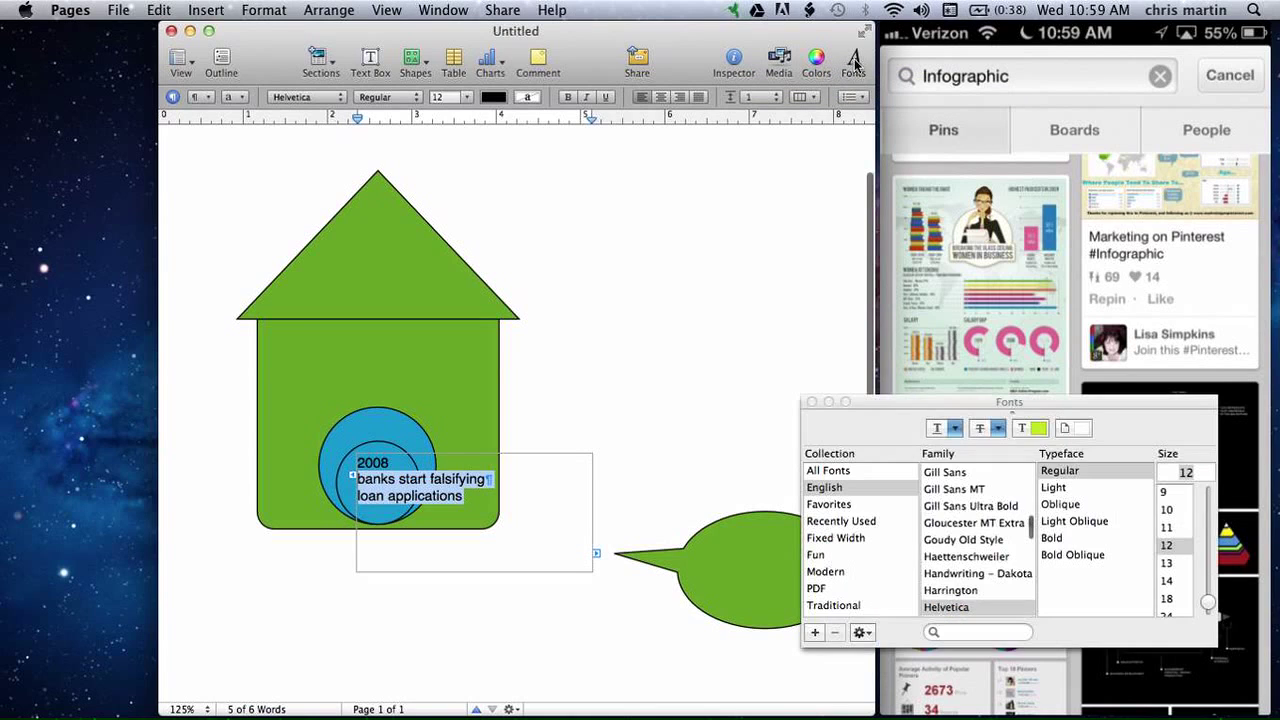
click(1165, 493)
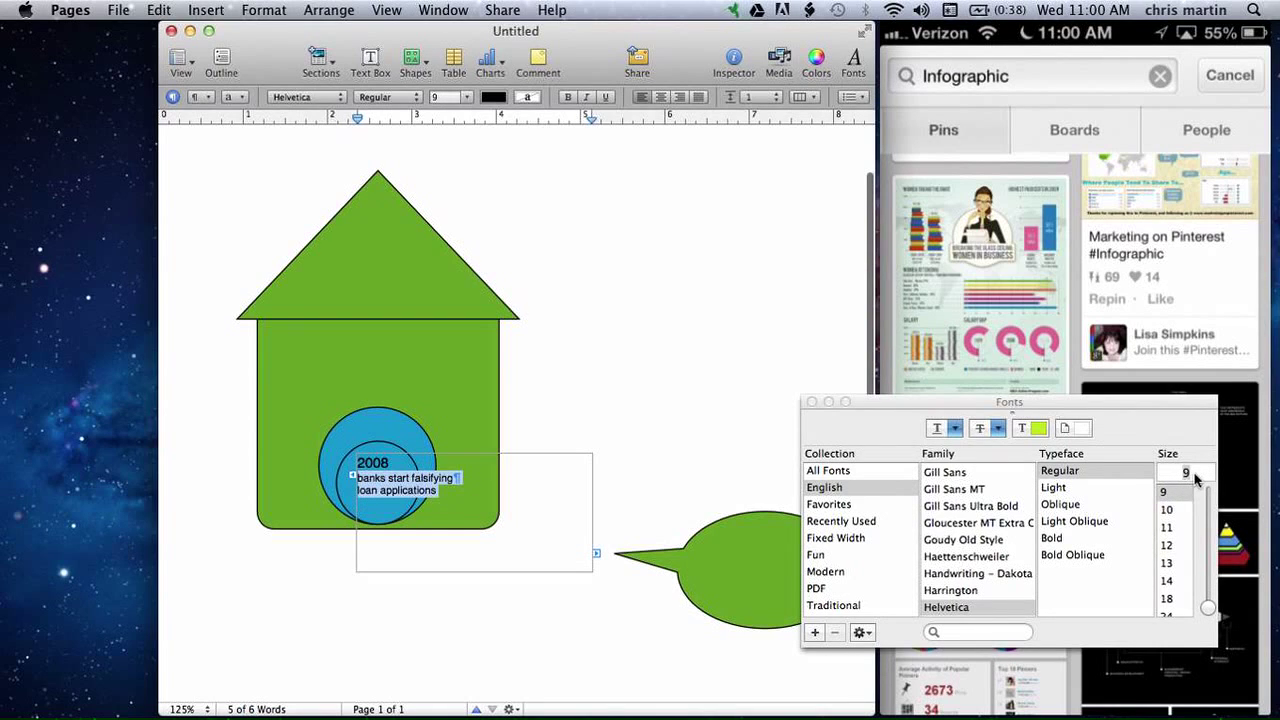
click(1171, 474)
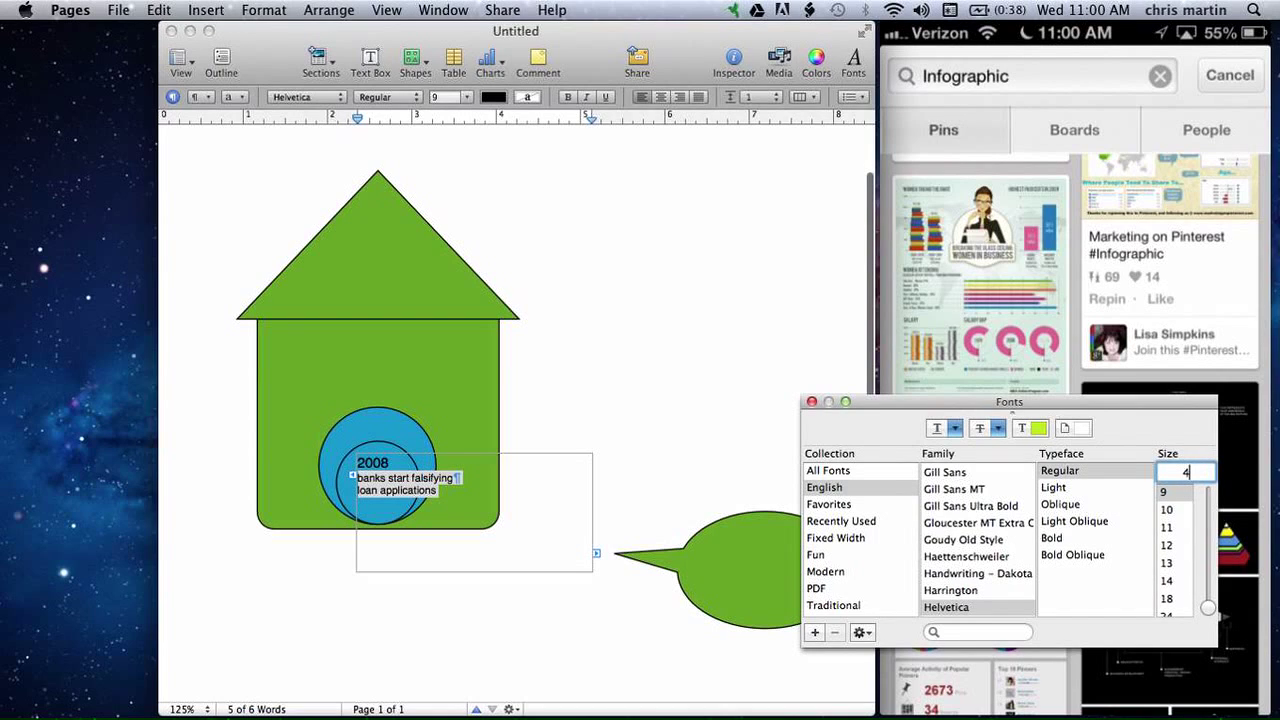
key(Return)
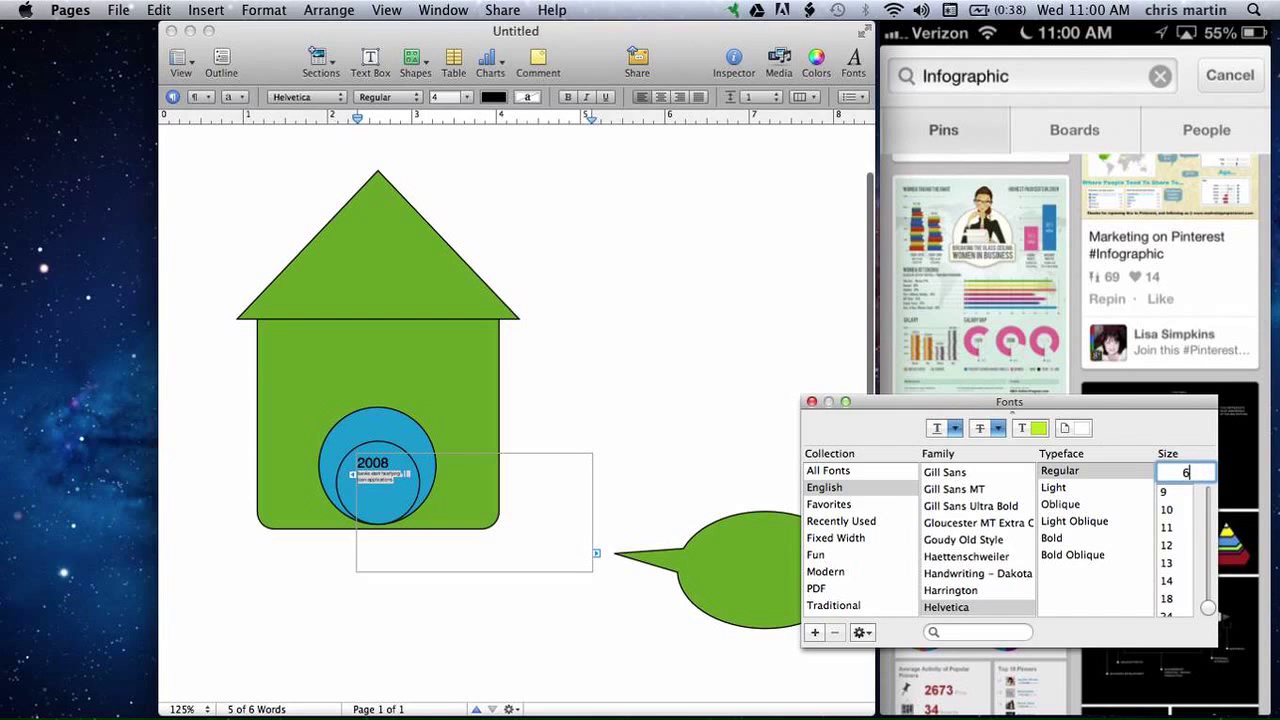
text(6)
key(Return)
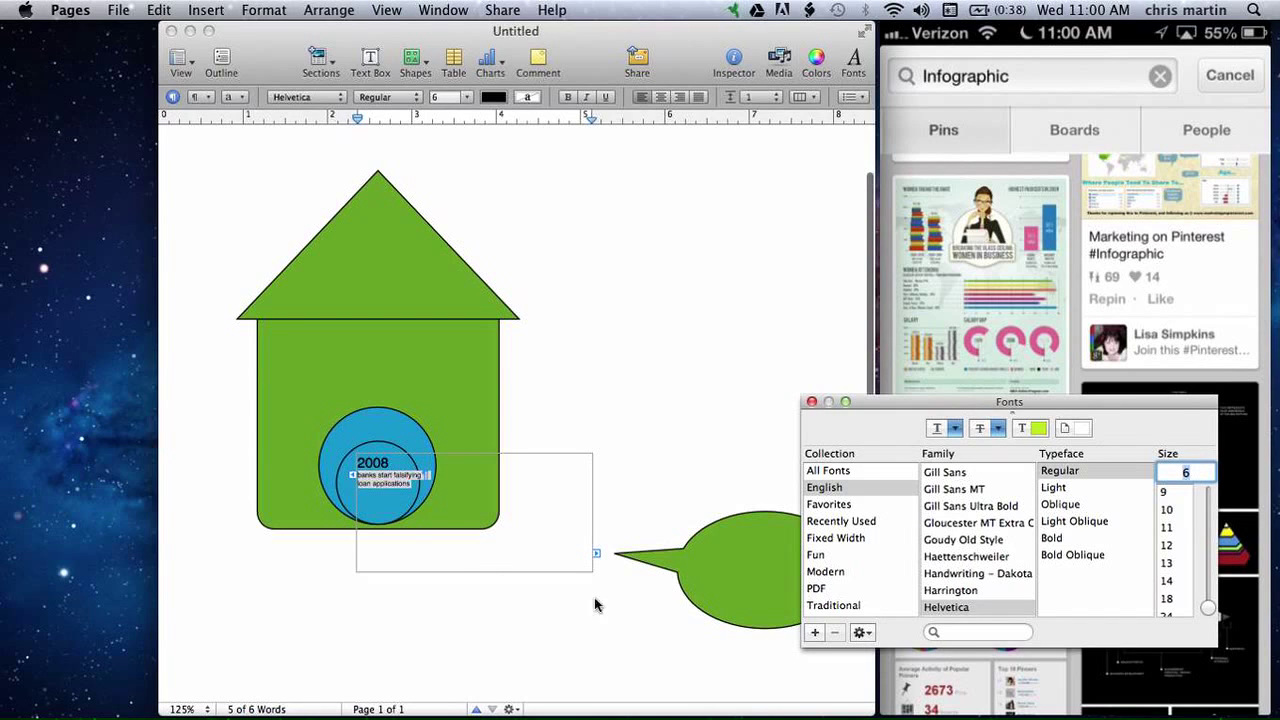
click(385, 484)
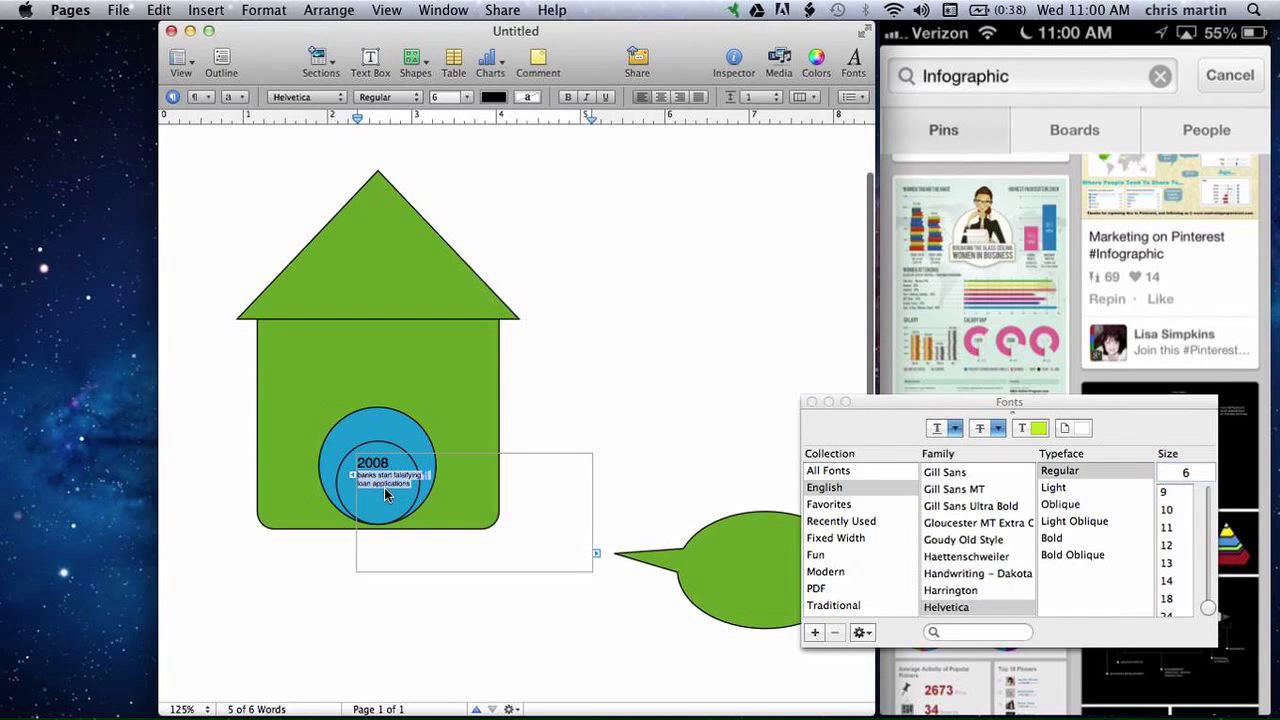
click(487, 643)
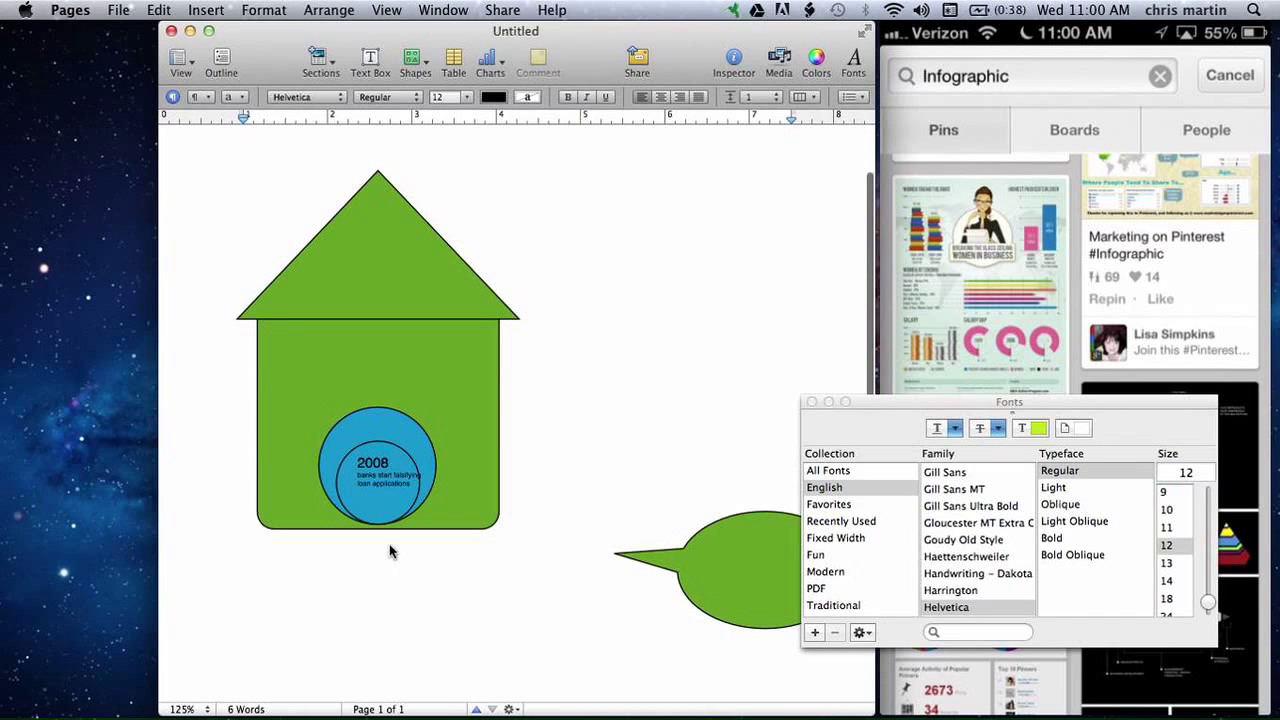
Step: Center-align all three caption lines and move the text box so the caption sits inside the small blue circle
click(378, 487)
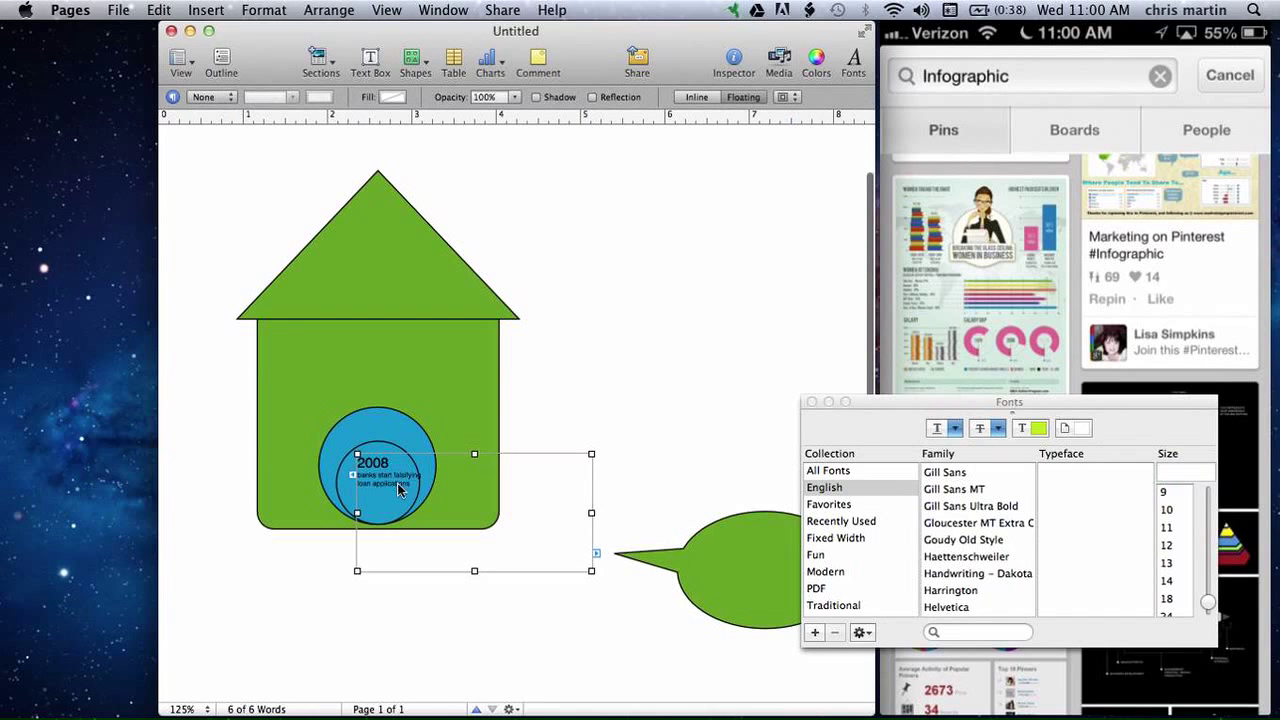
click(412, 486)
drag(412, 486, 352, 460)
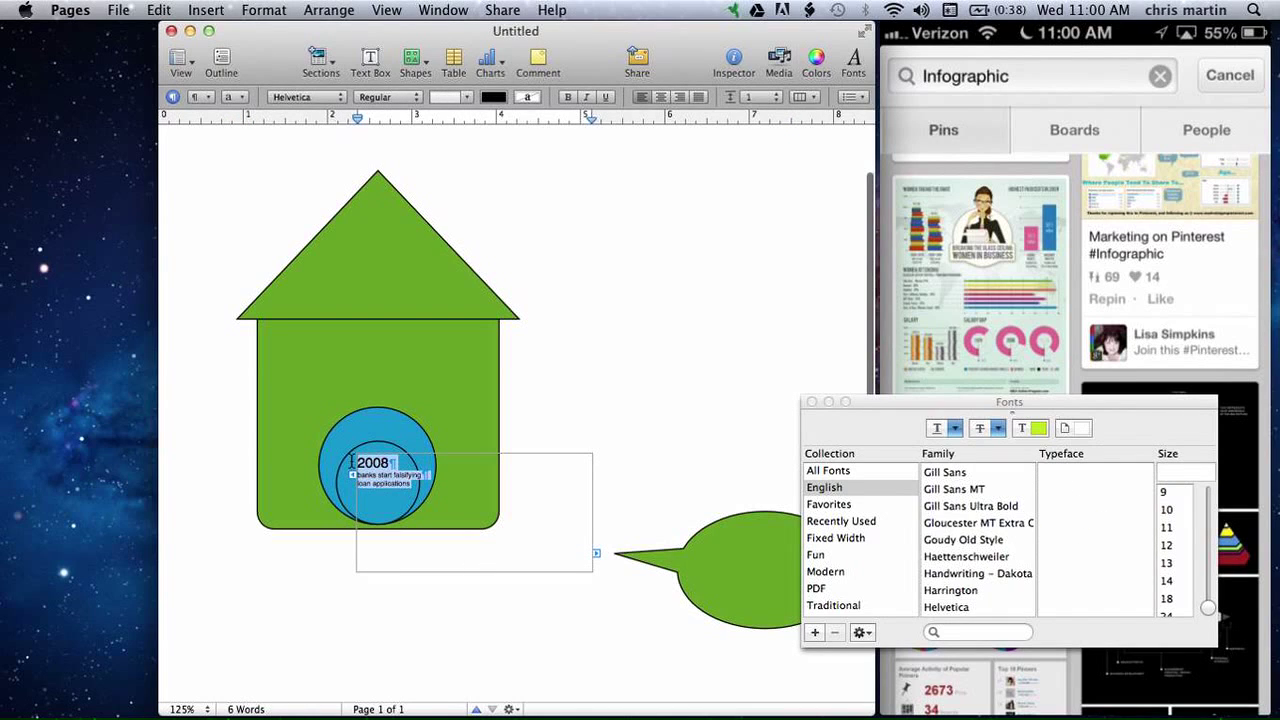
click(661, 97)
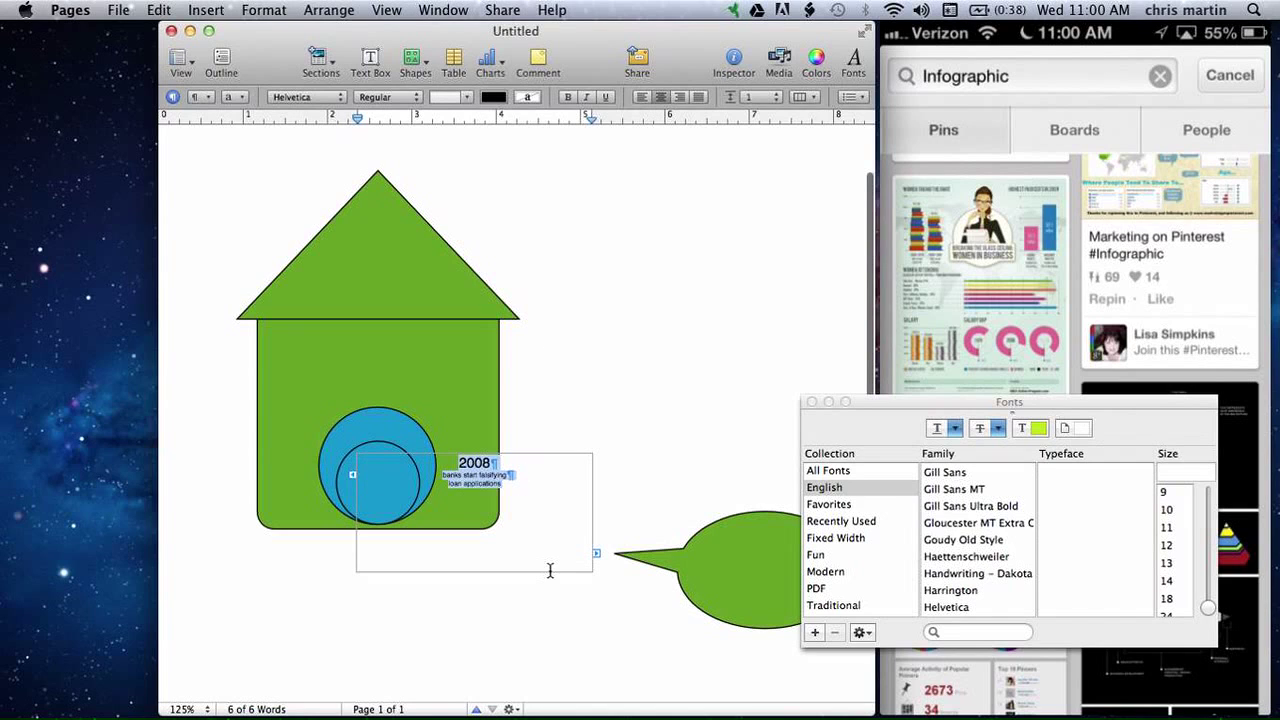
click(554, 606)
click(485, 476)
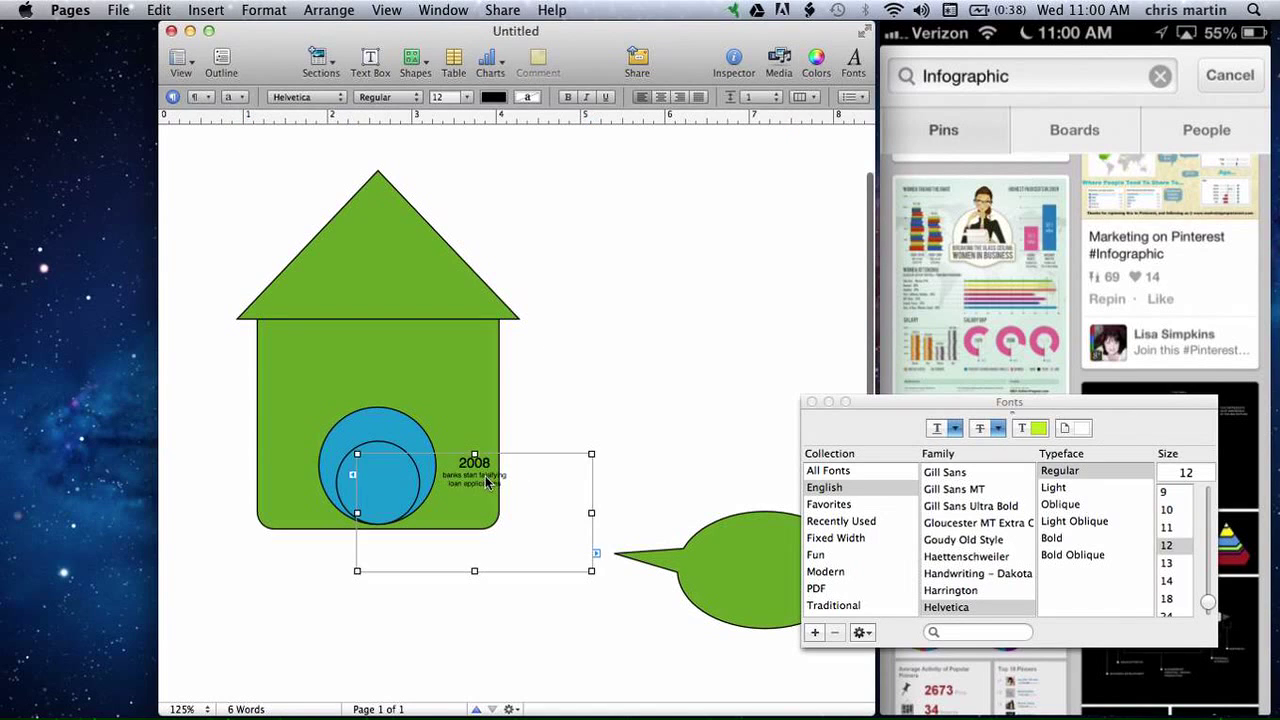
drag(485, 476, 390, 482)
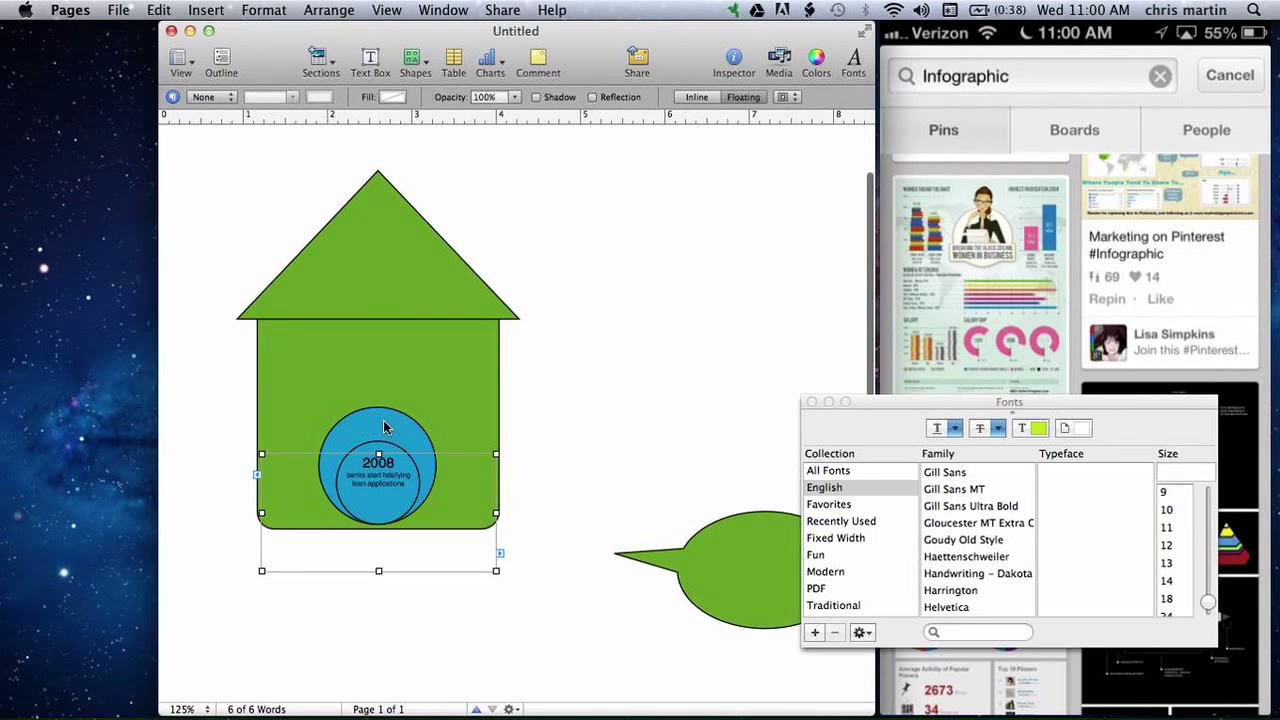
Step: Enlarge the larger blue circle proportionally, keeping it centered horizontally on the small circle with its bottom edge in place
click(385, 428)
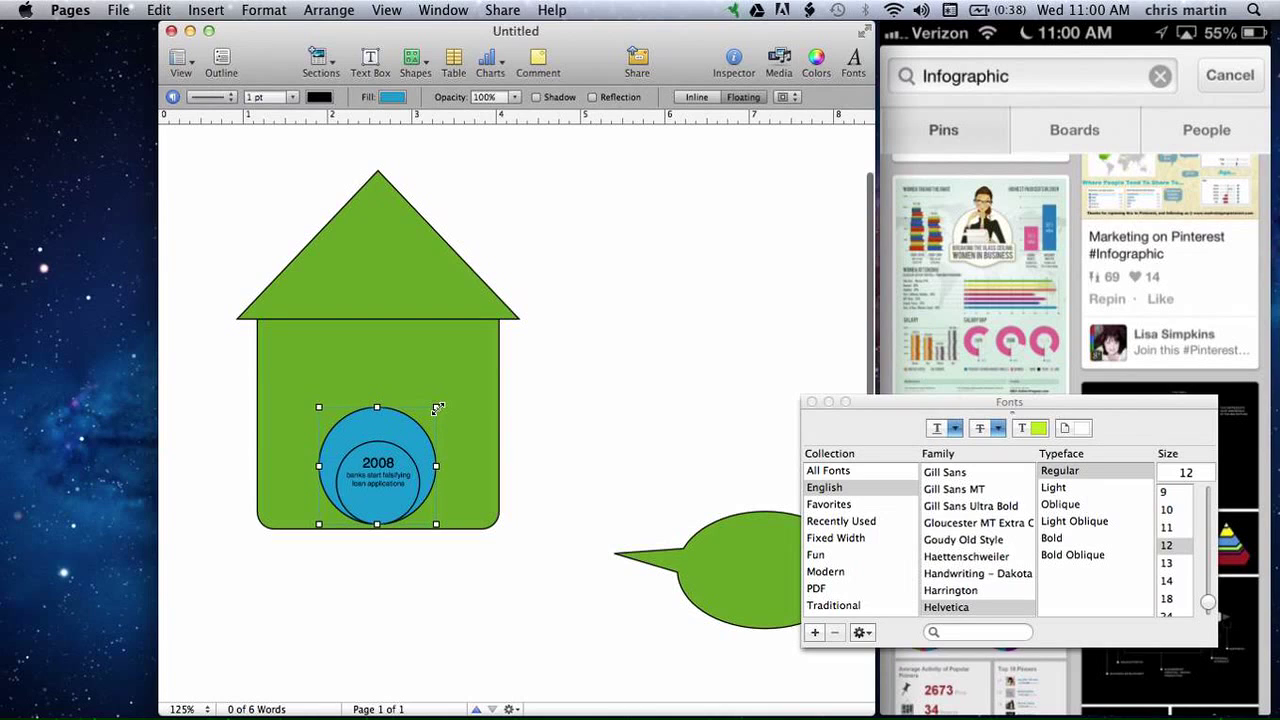
mouse_move(437, 408)
mouse_down()
mouse_move(458, 399)
mouse_move(418, 406)
mouse_up()
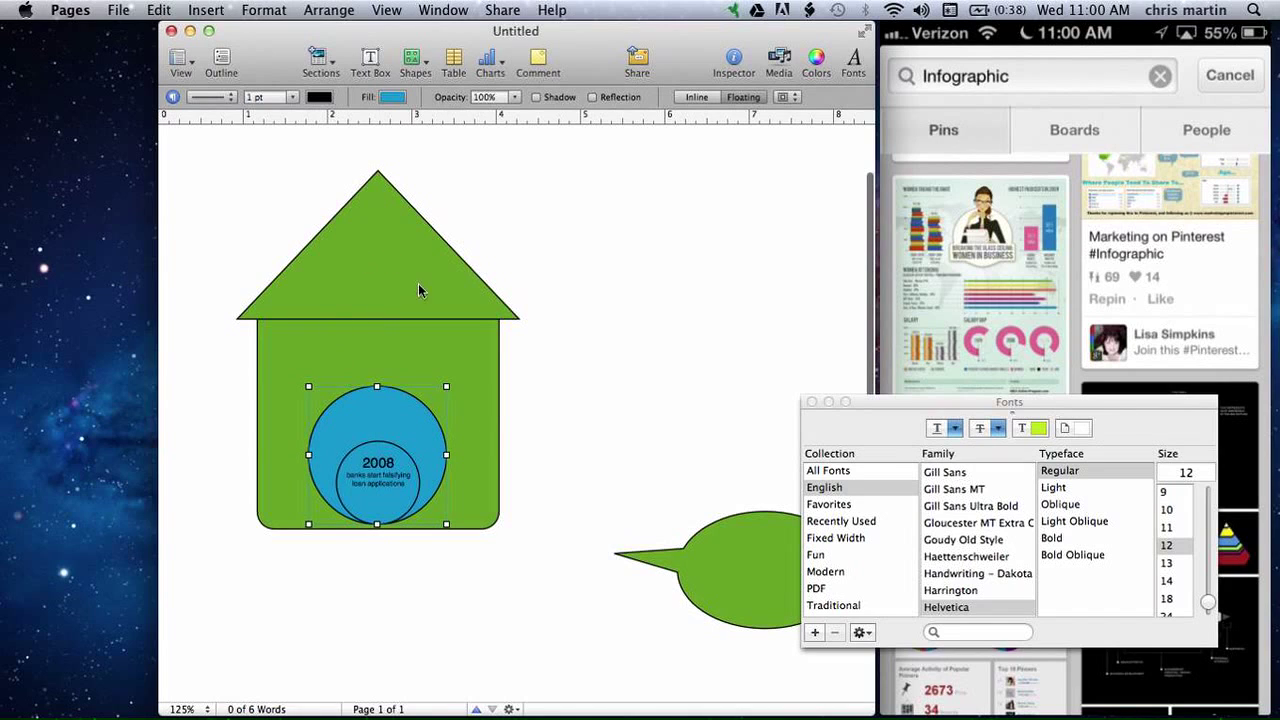
Step: Show the roof triangle's graphic settings and tilt the triangle counterclockwise, resting its lower-left corner near the house body's upper-left corner
click(394, 263)
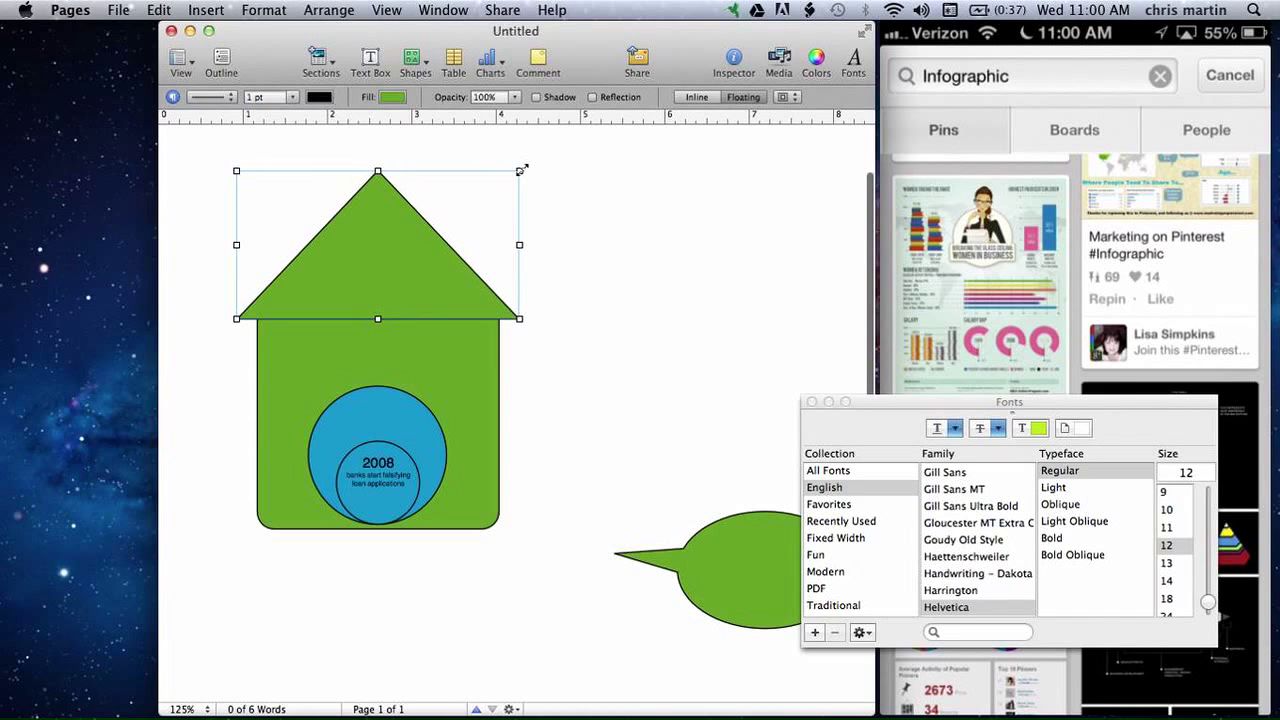
click(740, 62)
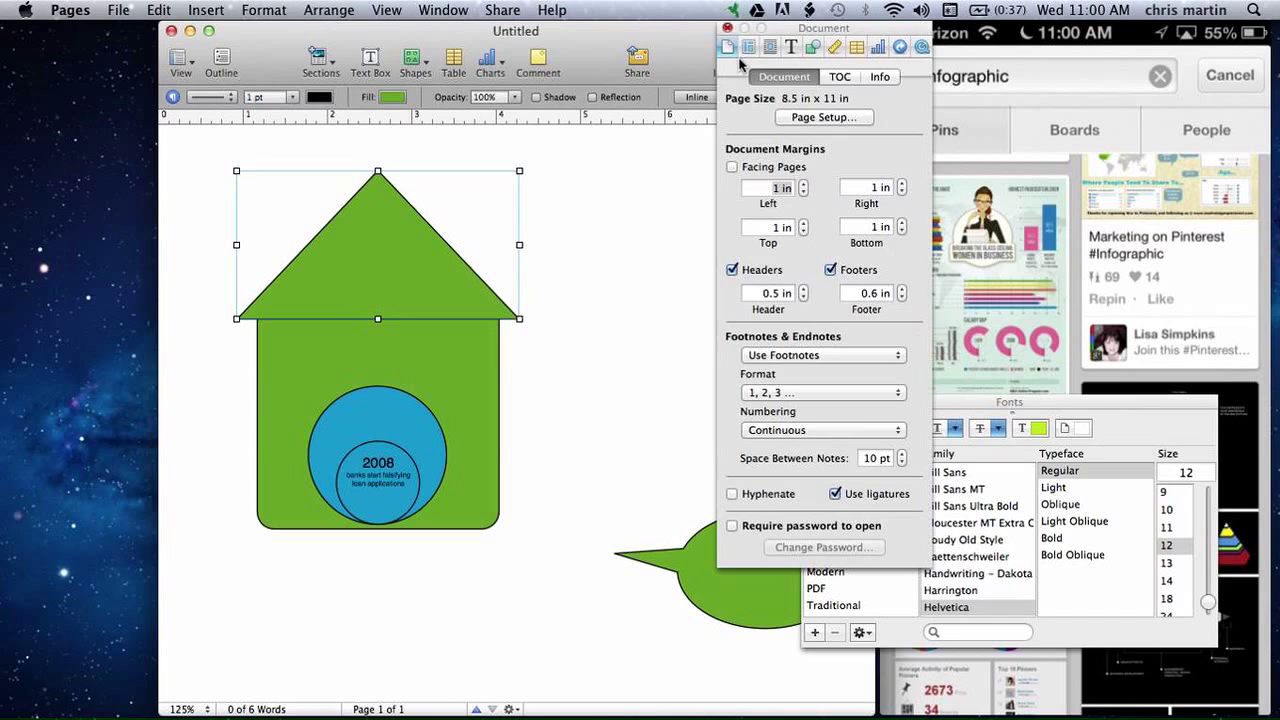
click(811, 52)
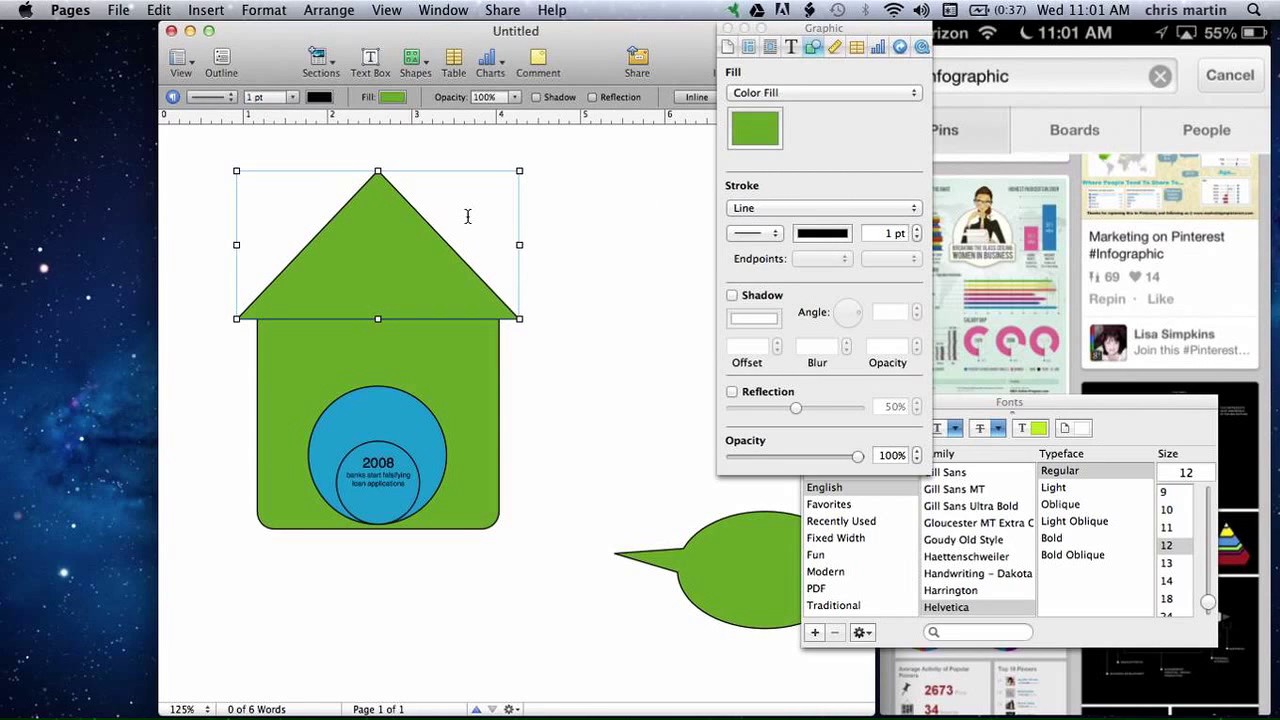
drag(425, 234, 426, 240)
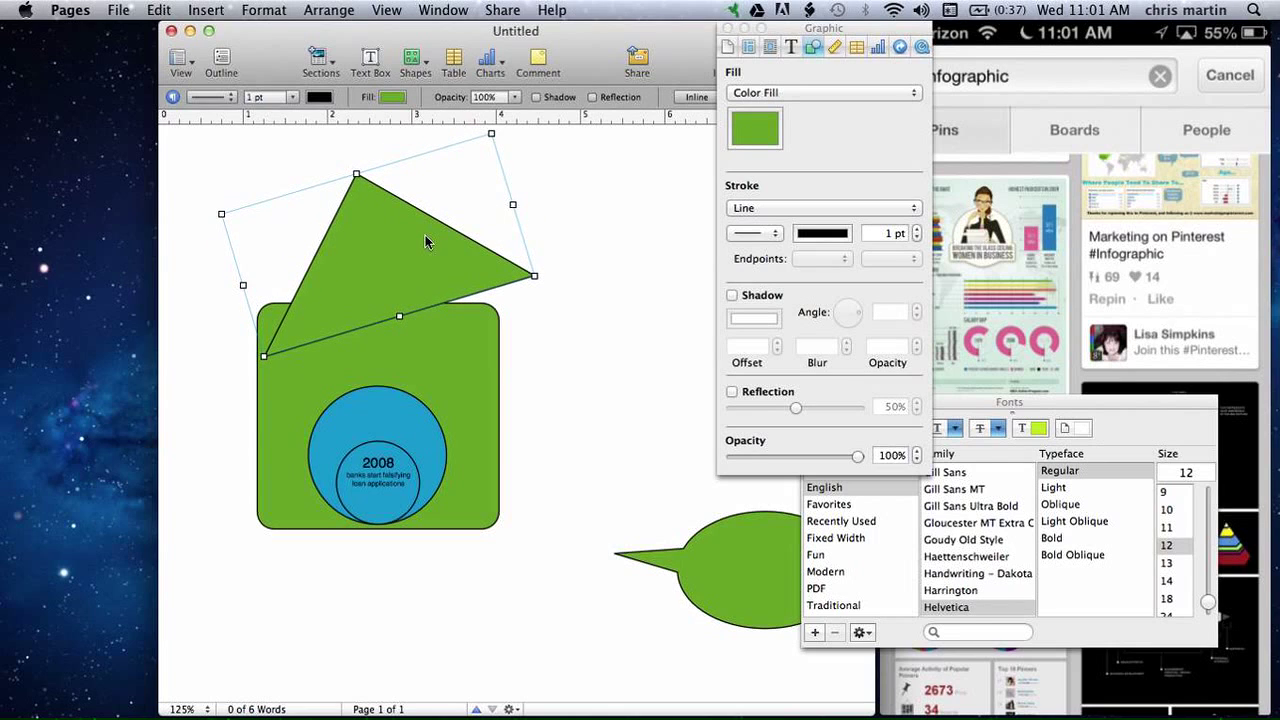
scroll(410, 248, up, 2)
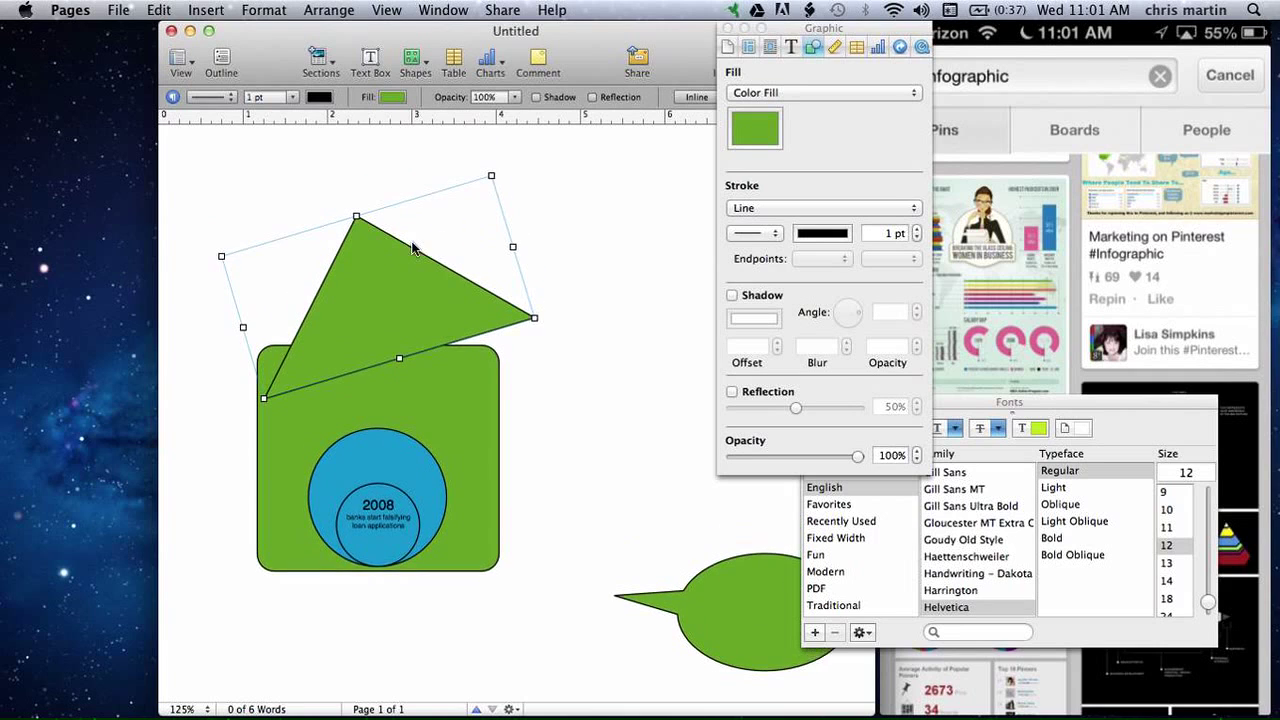
drag(384, 298, 353, 267)
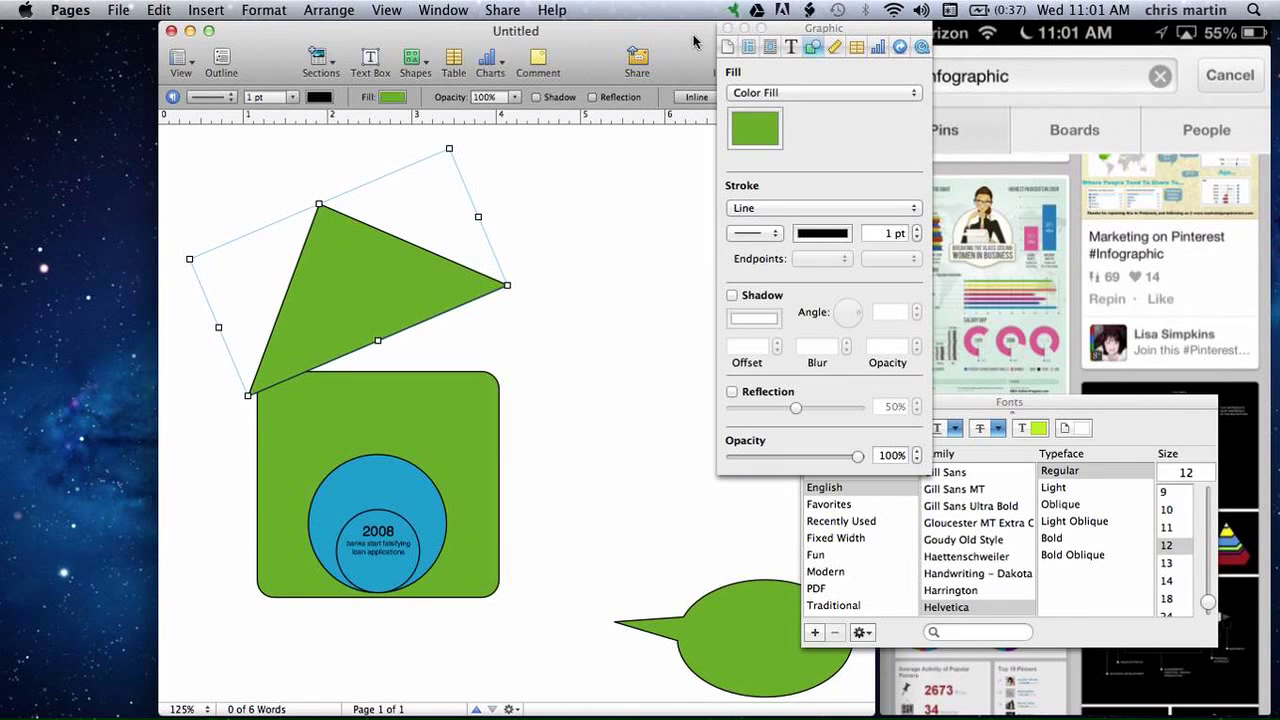
click(834, 30)
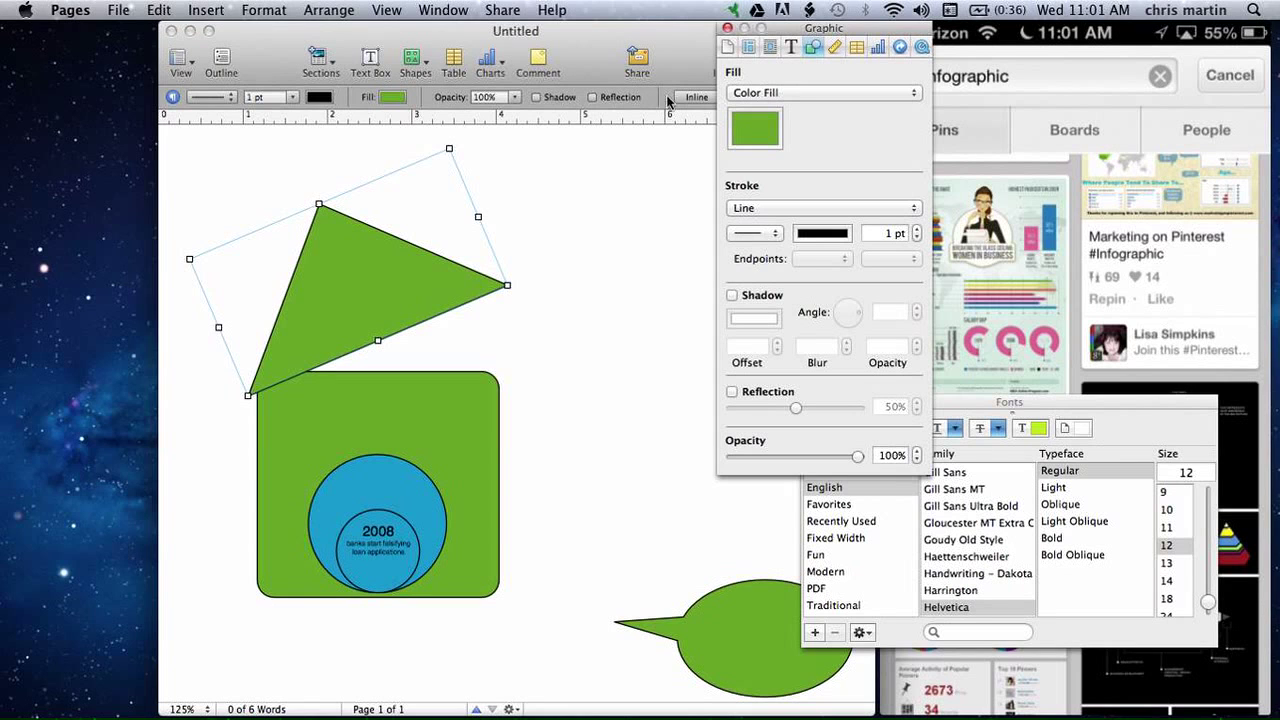
mouse_move(870, 705)
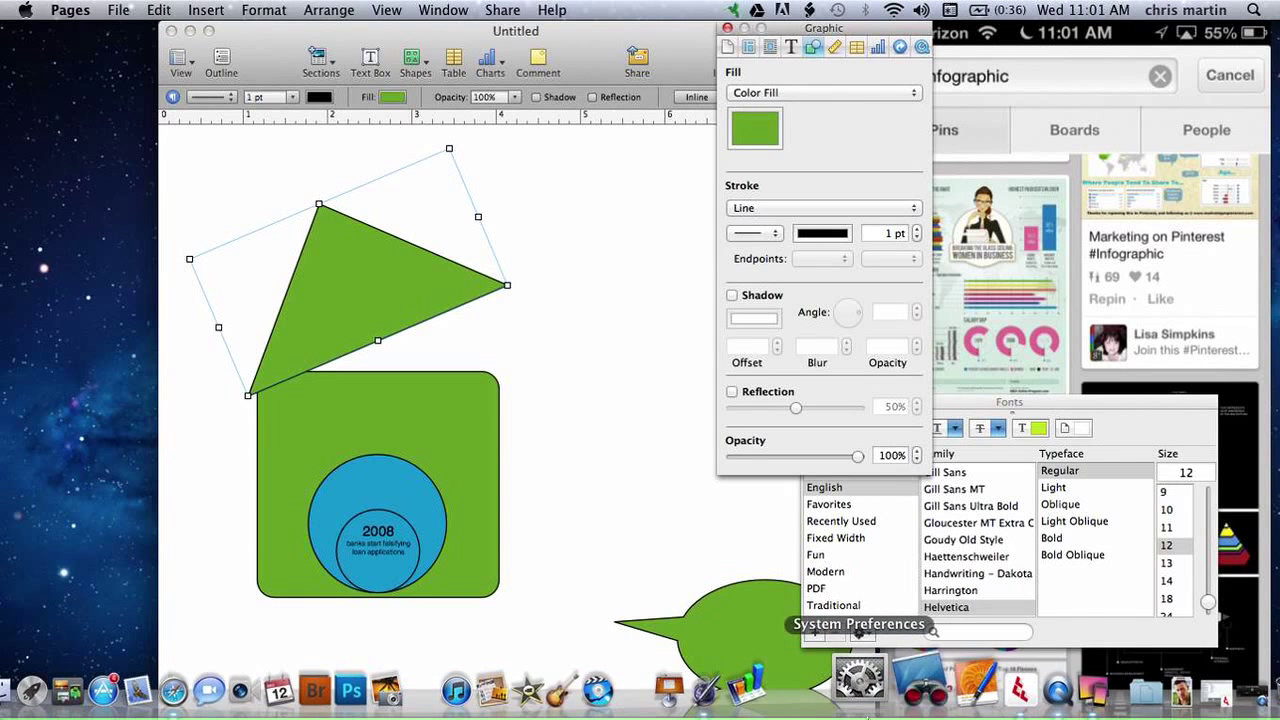